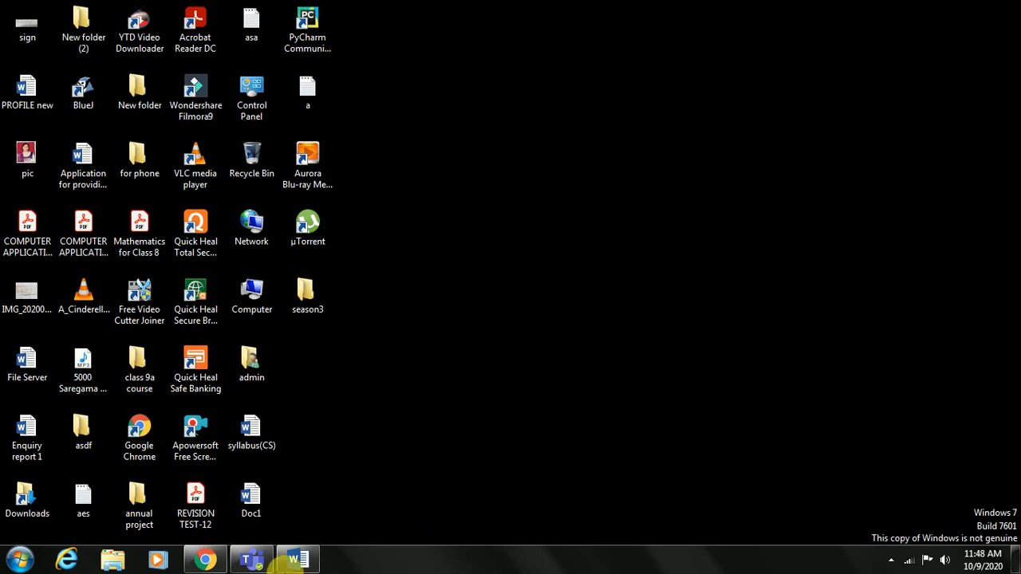
Switch to the open Word document and set the font size of the whole paragraph to 16
click(297, 562)
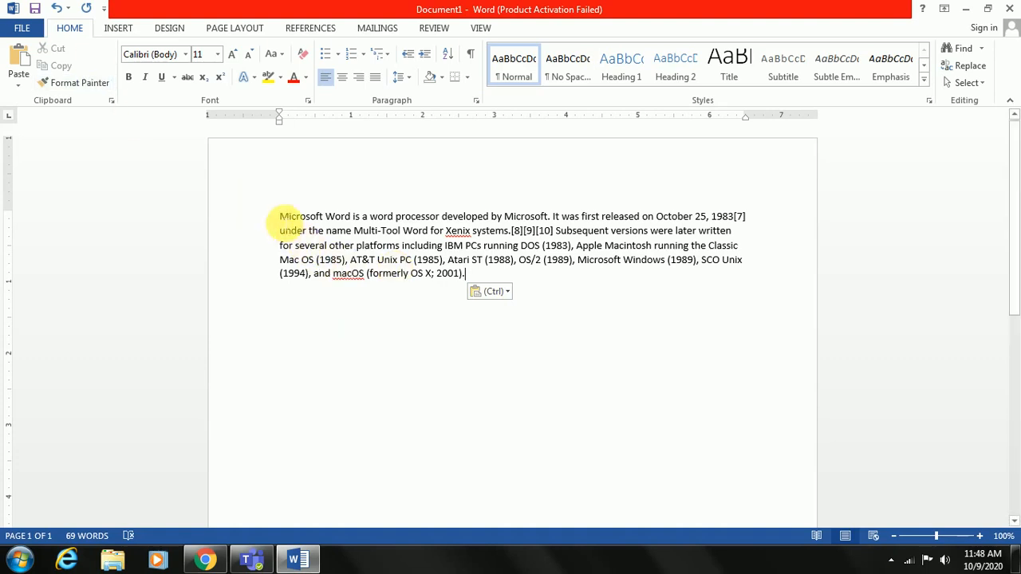
drag(281, 222, 486, 284)
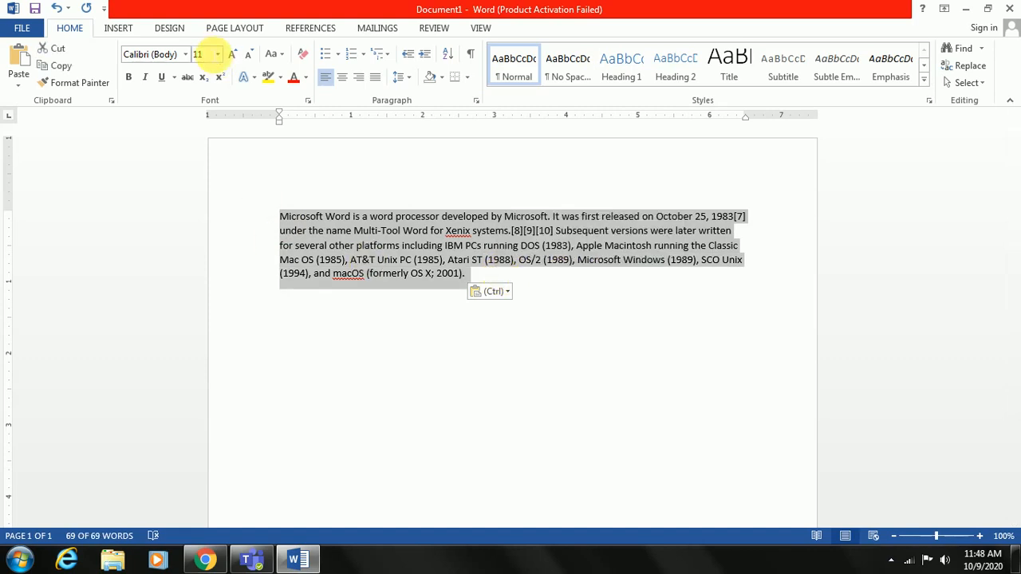
click(217, 56)
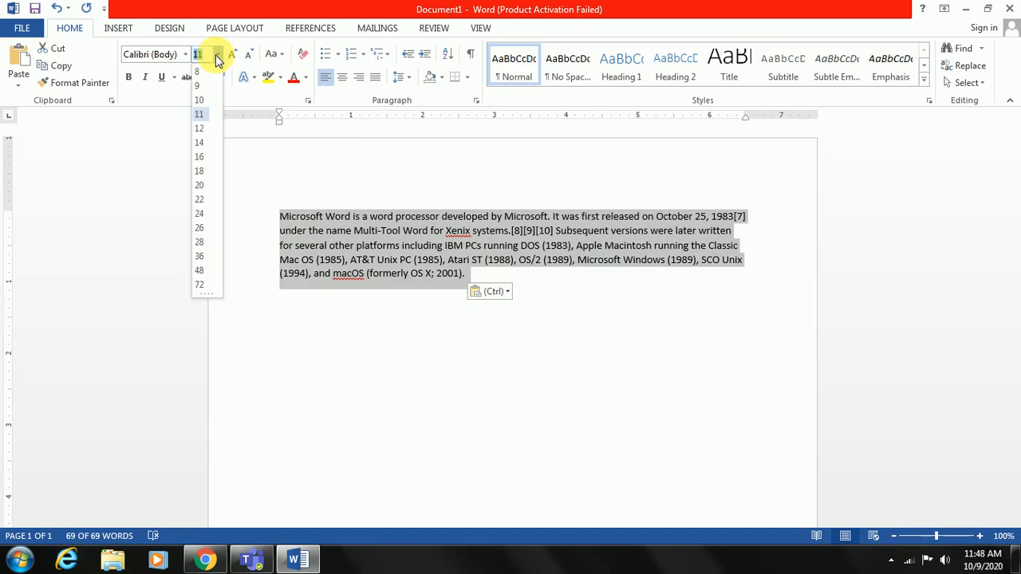
click(199, 156)
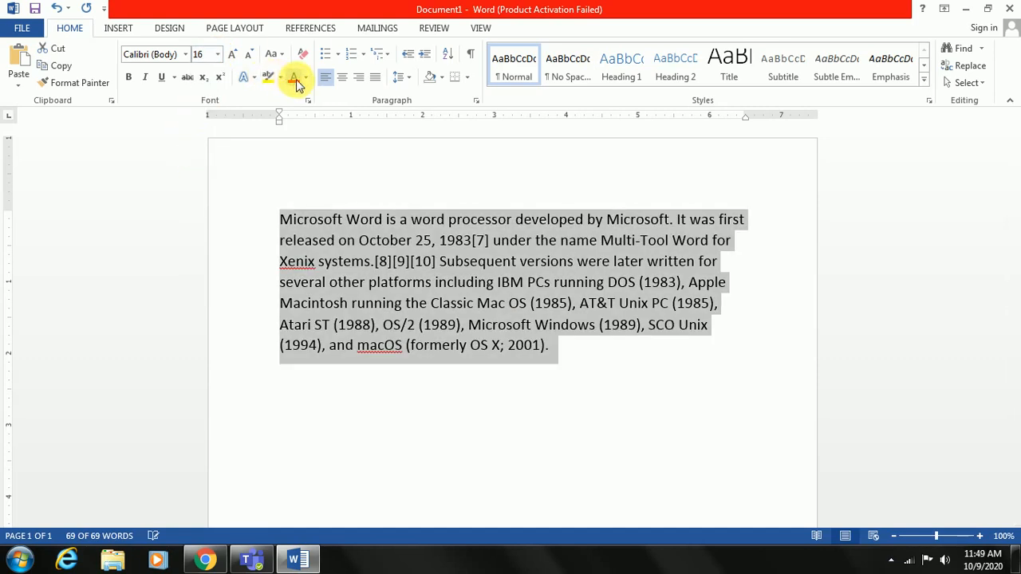
Colour the selected paragraph's text red and highlight it in yellow
click(294, 77)
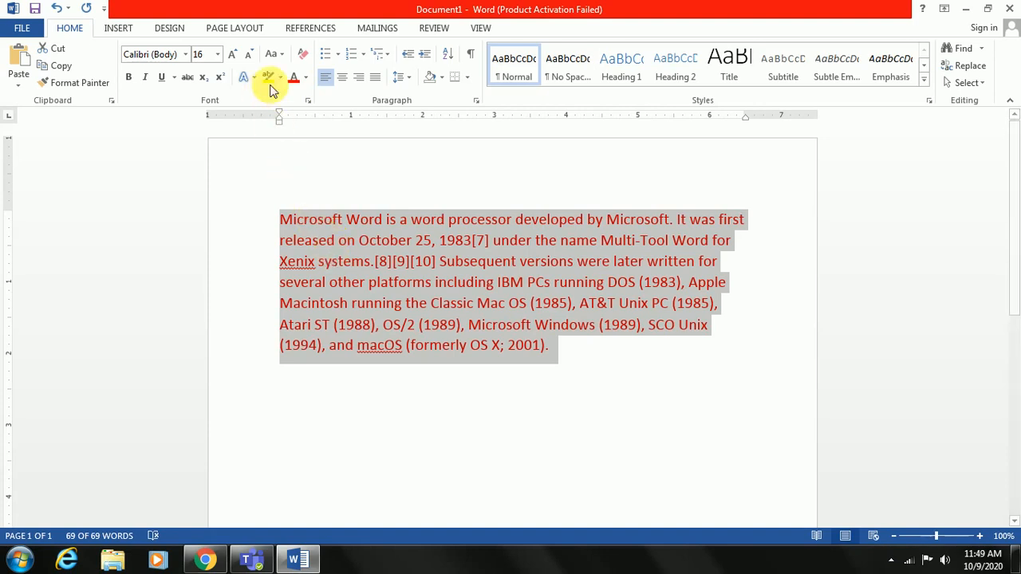
click(269, 79)
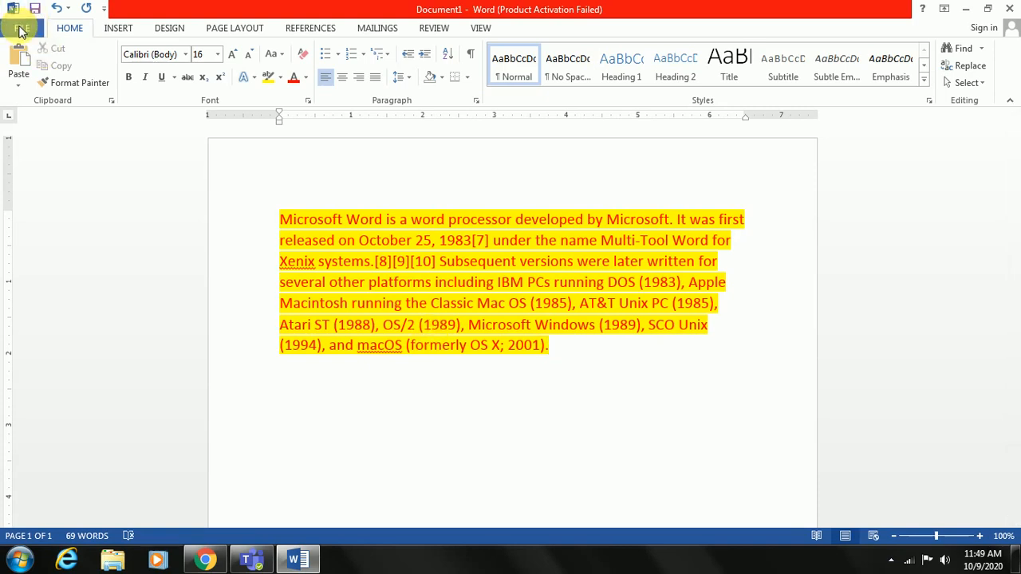
Encrypt the document with a password, entering and re-entering the document password, and return to the page
click(22, 27)
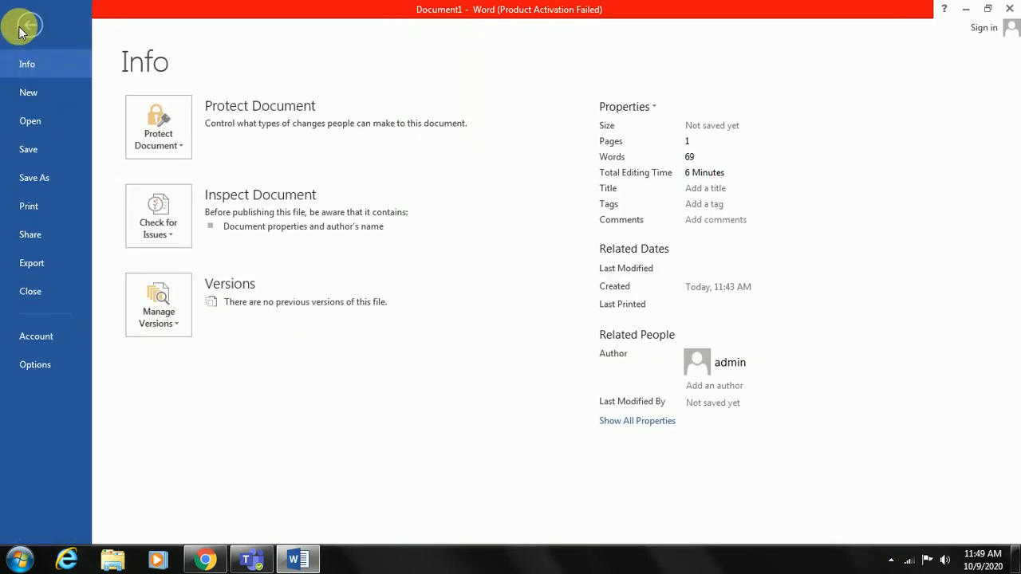
click(155, 136)
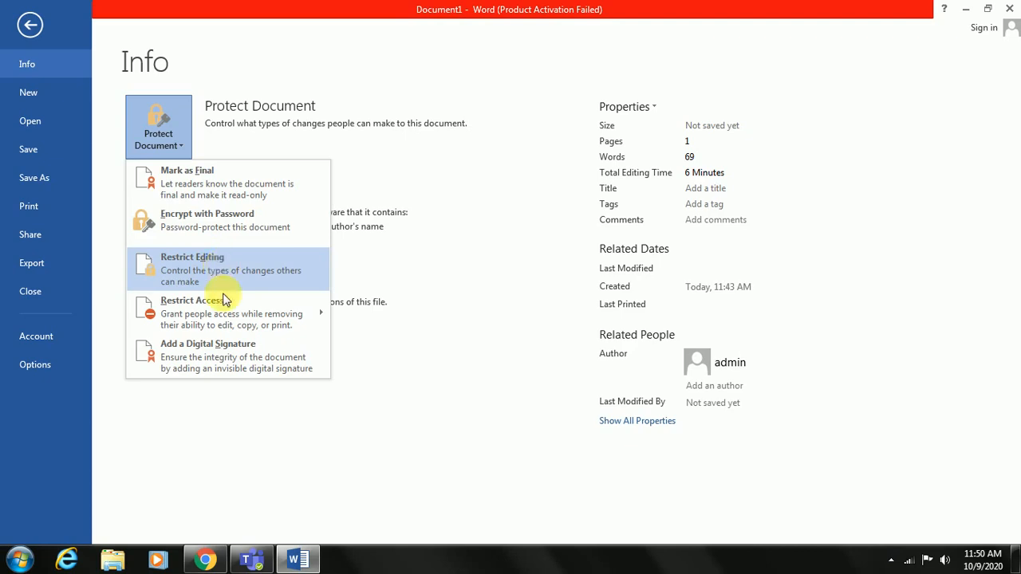
mouse_move(227, 318)
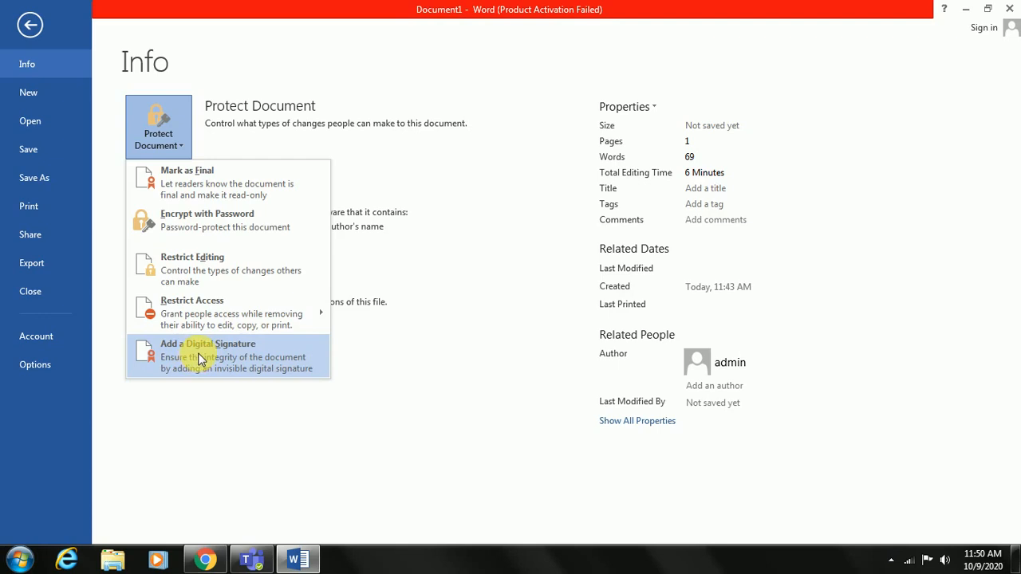
click(214, 230)
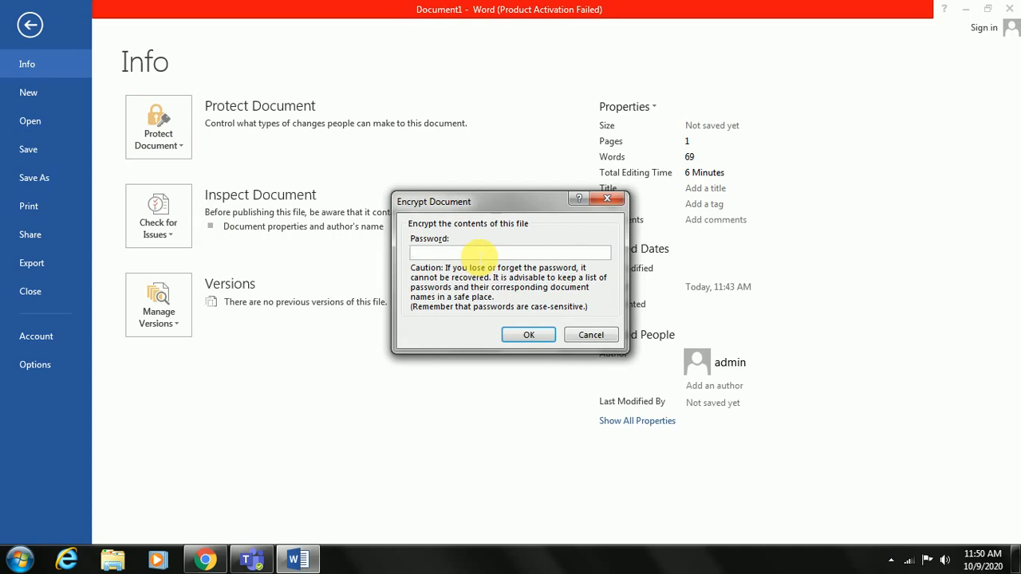
text(1234)
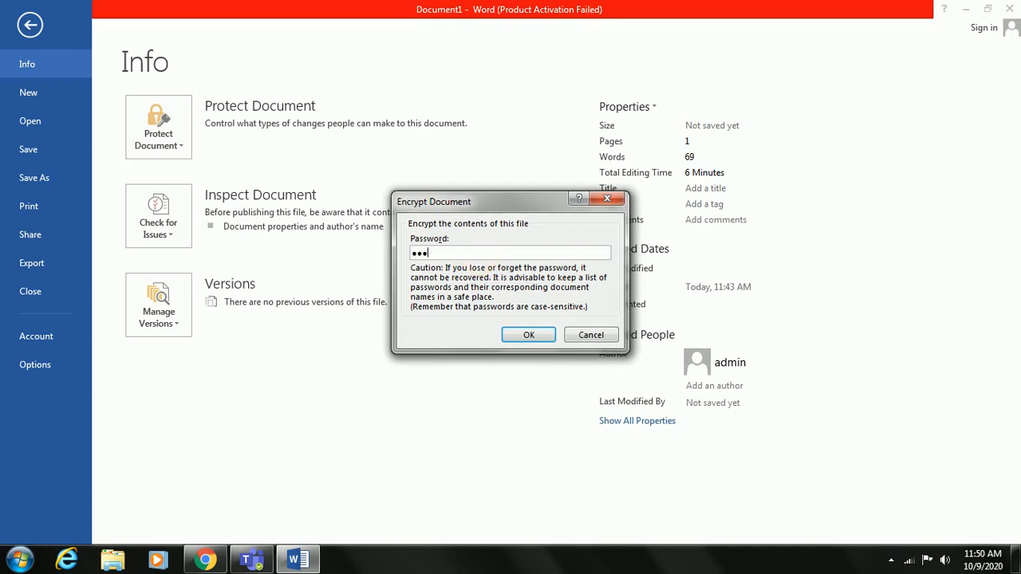
key(Return)
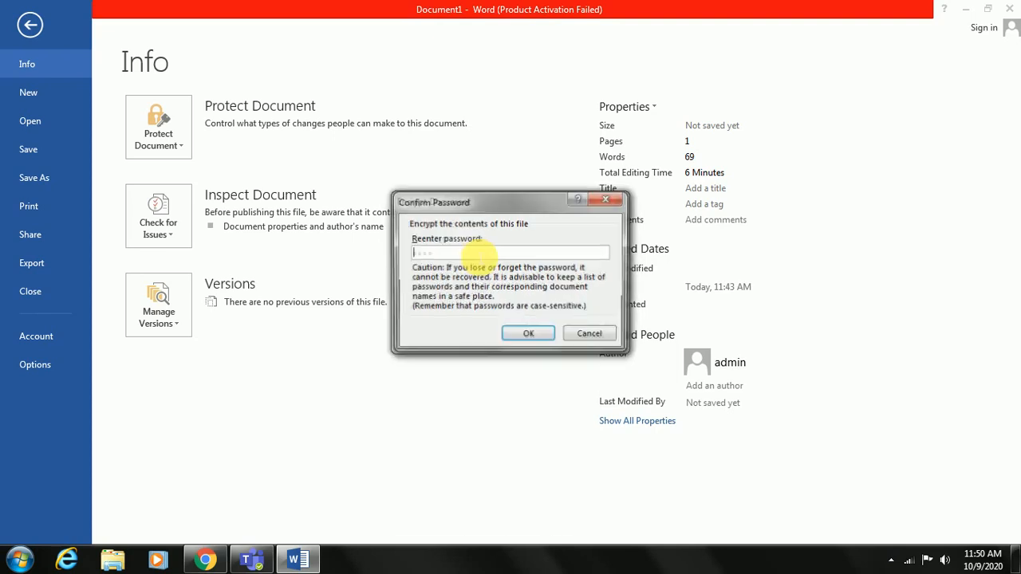
text(123)
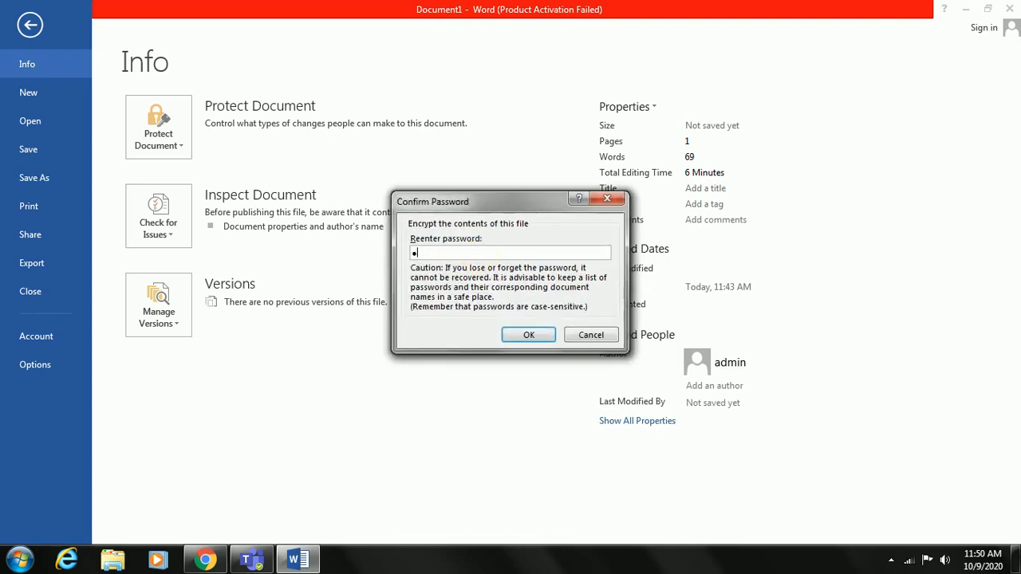
text(4)
key(Return)
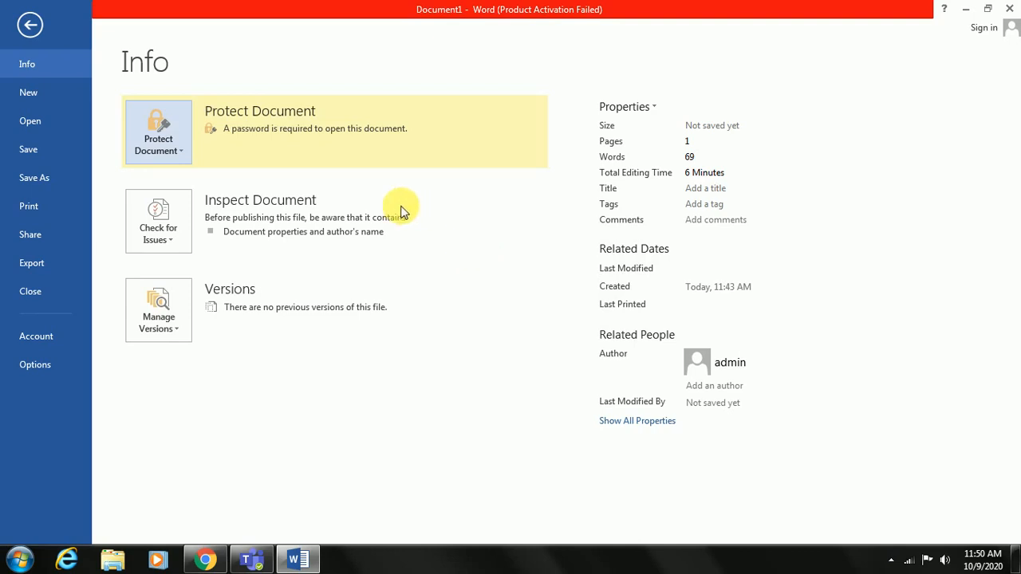
click(31, 31)
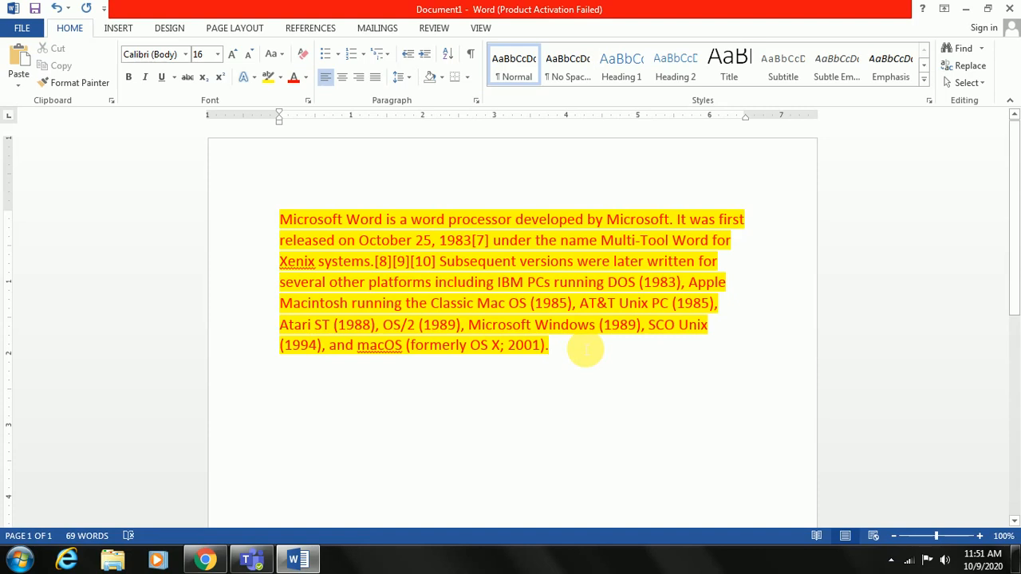
Show the formatting marks and set the font size of the whole paragraph to 26
click(474, 58)
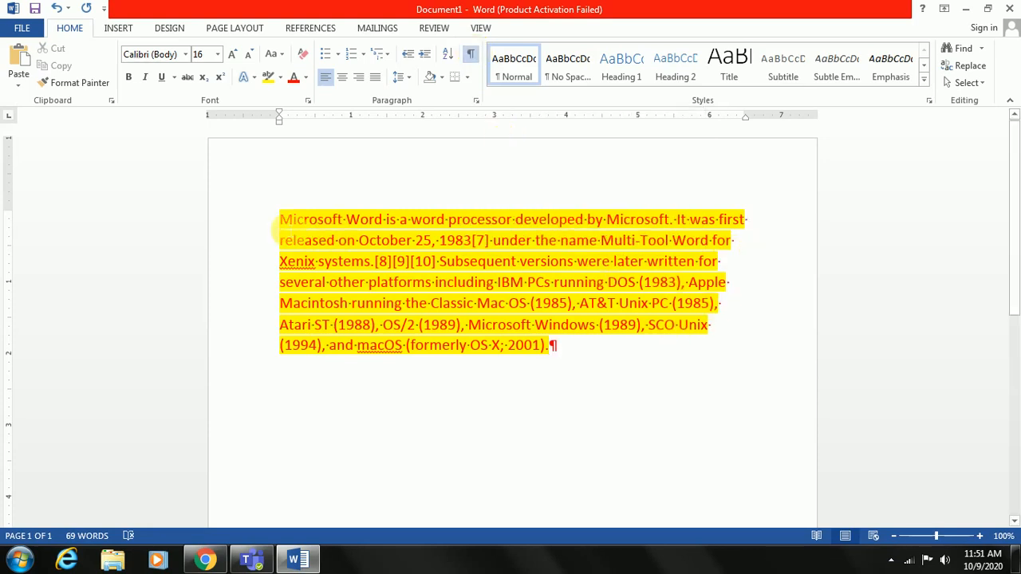
click(281, 219)
drag(391, 264, 575, 365)
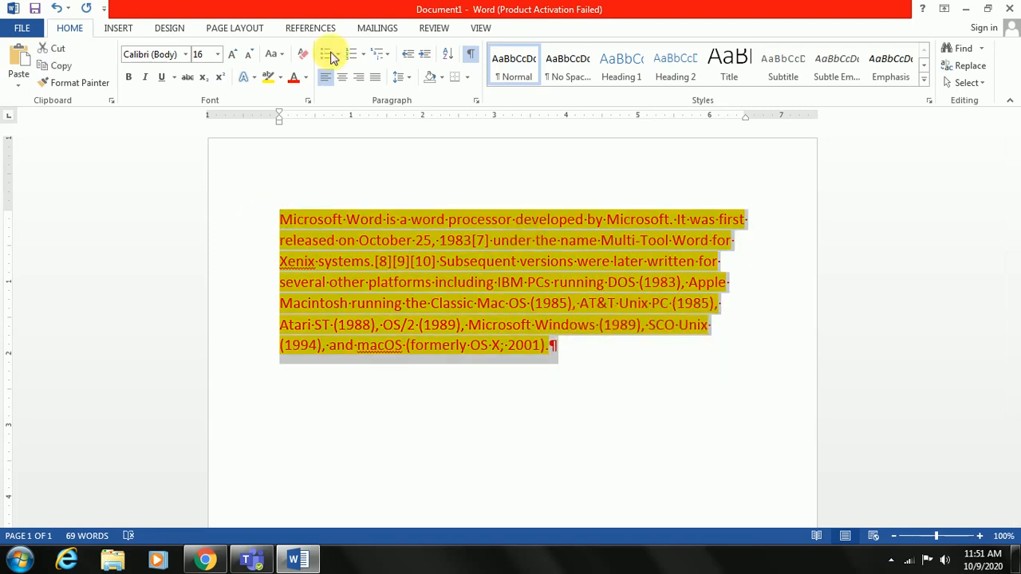
click(217, 53)
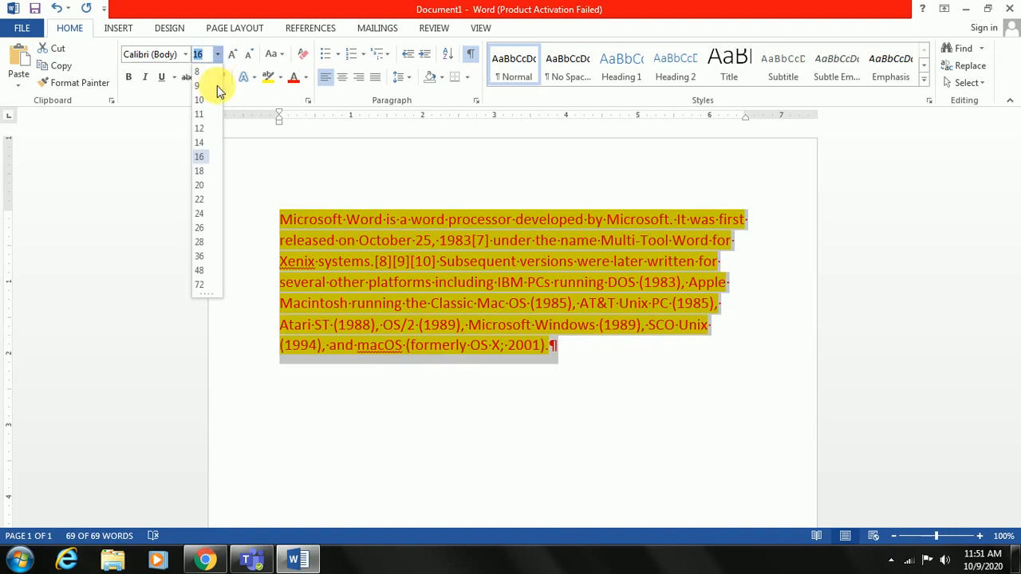
click(201, 229)
Examine the paragraph mark at the end of the text and the space marks between the words
scroll(793, 396, down, 1)
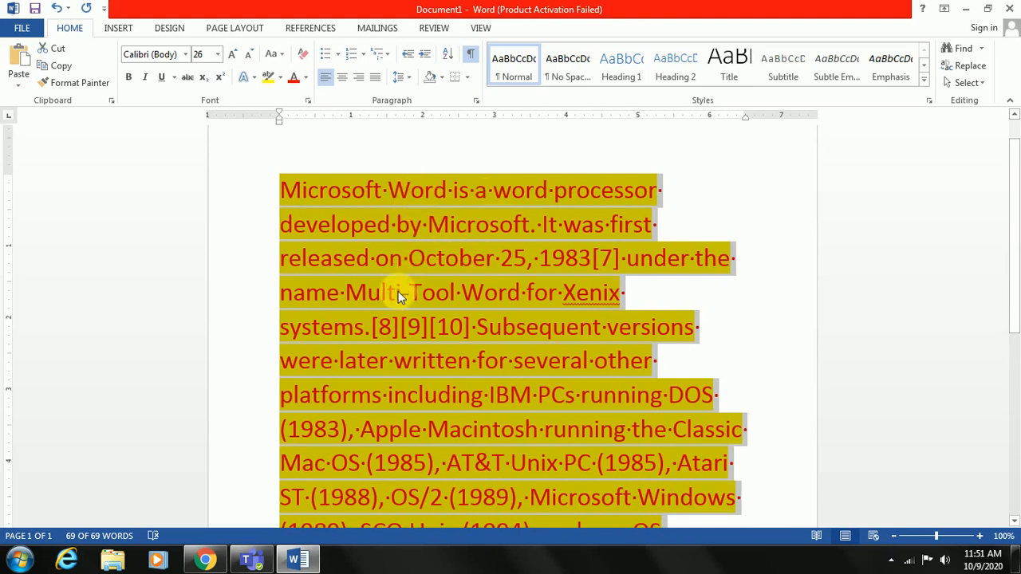
scroll(679, 385, down, 3)
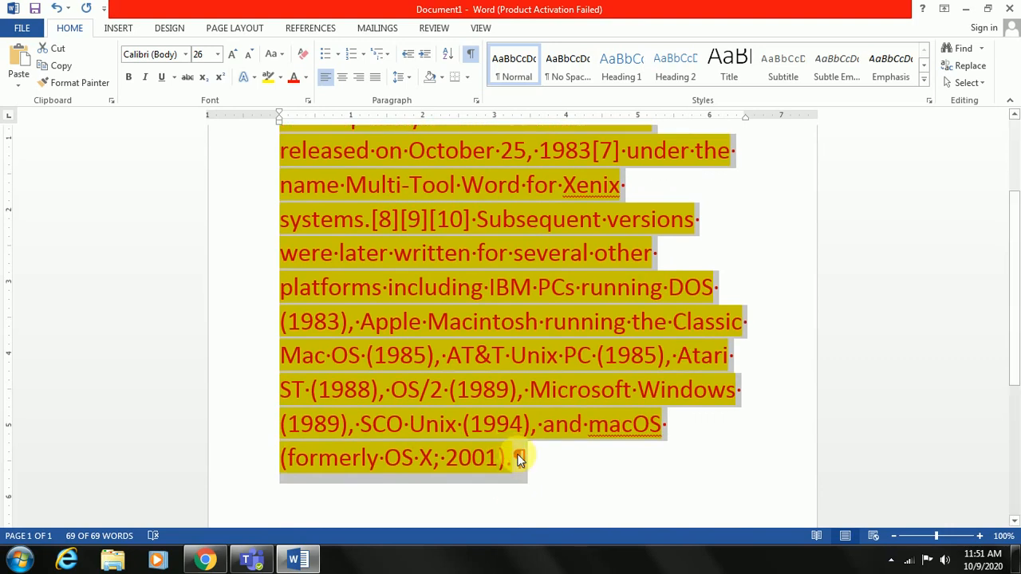
click(519, 459)
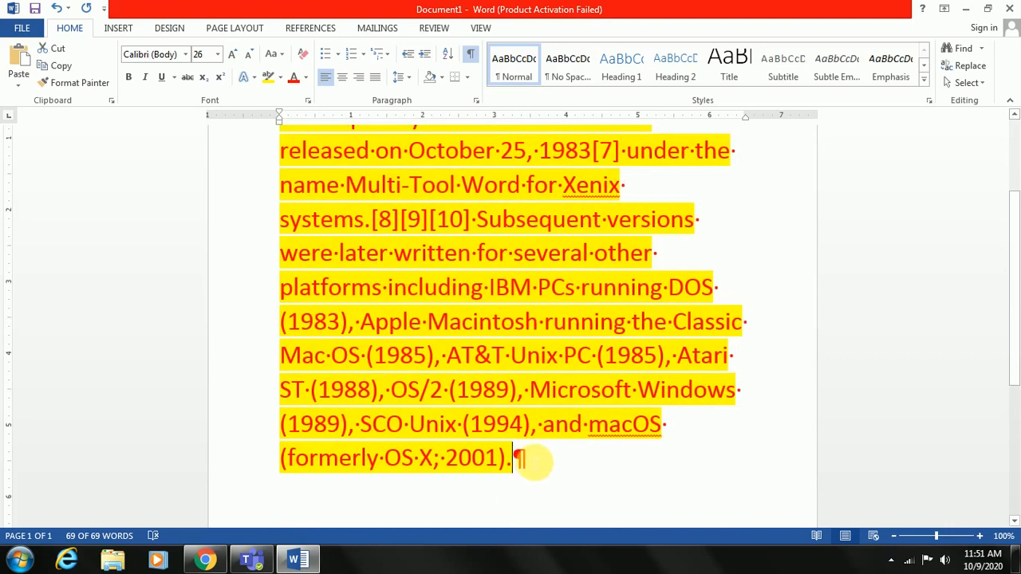
click(541, 459)
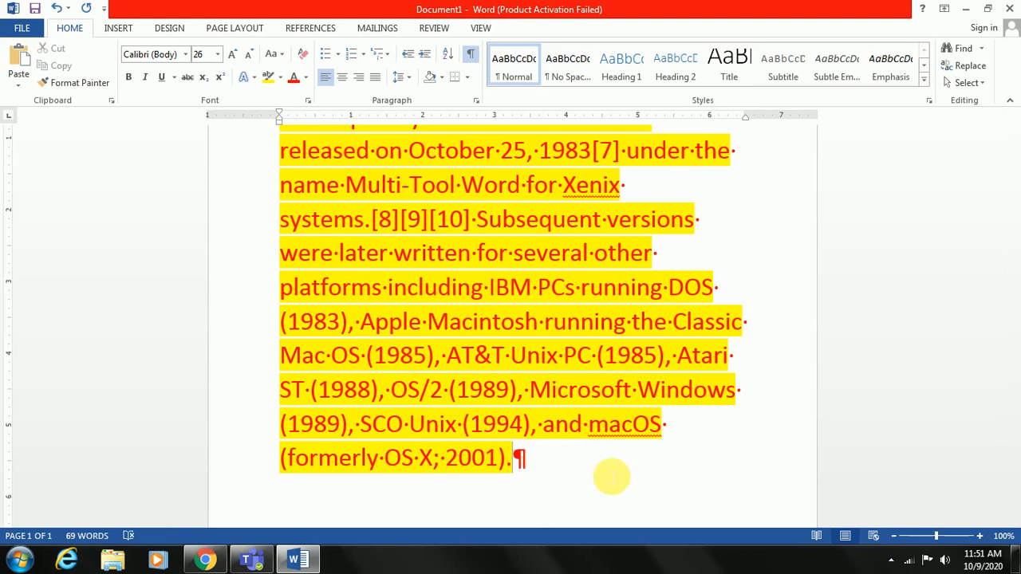
scroll(647, 481, up, 1)
scroll(650, 483, up, 2)
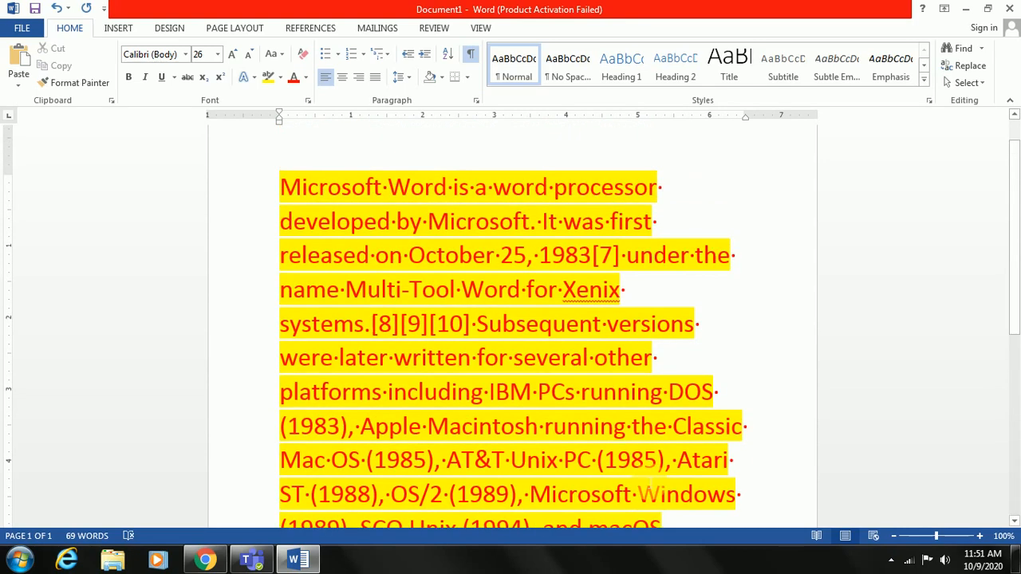
scroll(650, 483, down, 3)
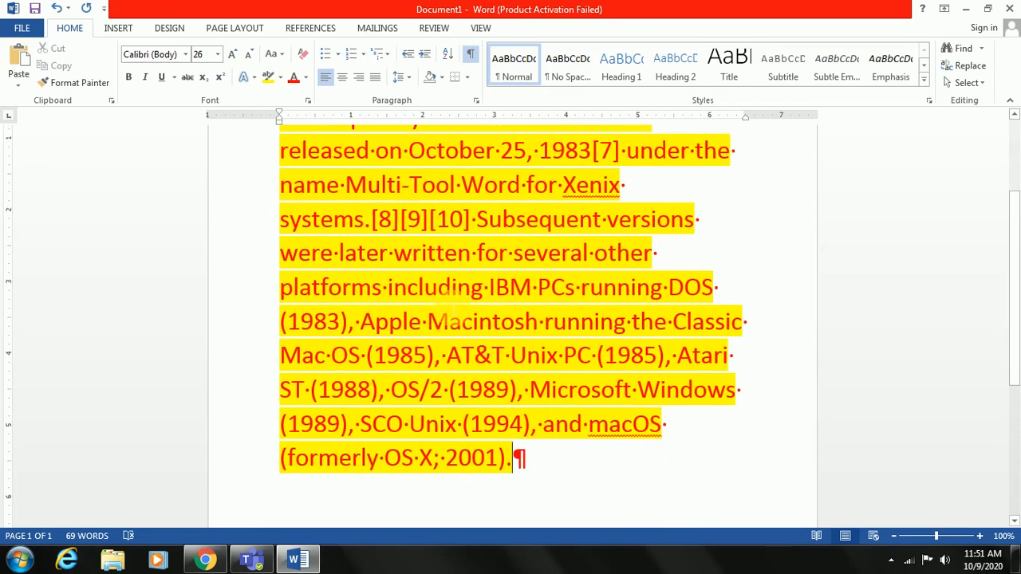
click(536, 462)
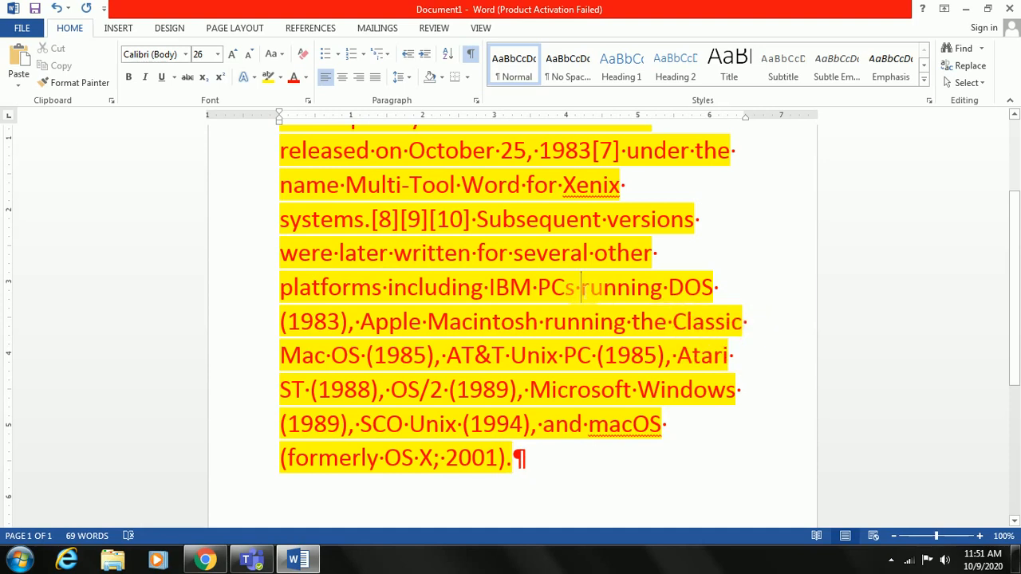
Select in turn the single space marks before "running", before "on" and before "October" to inspect them
key(shift+Left)
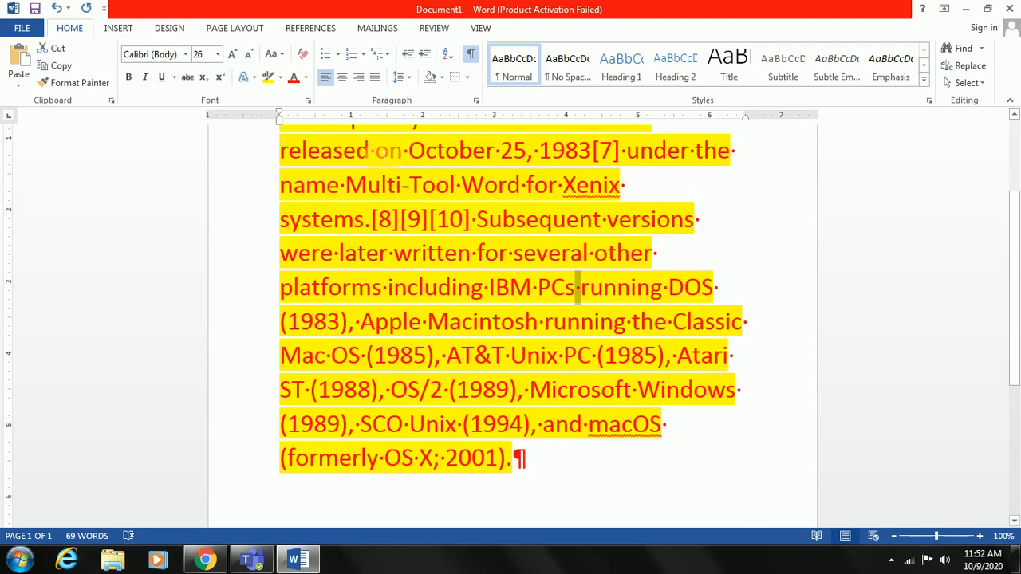
click(376, 151)
key(shift+Left)
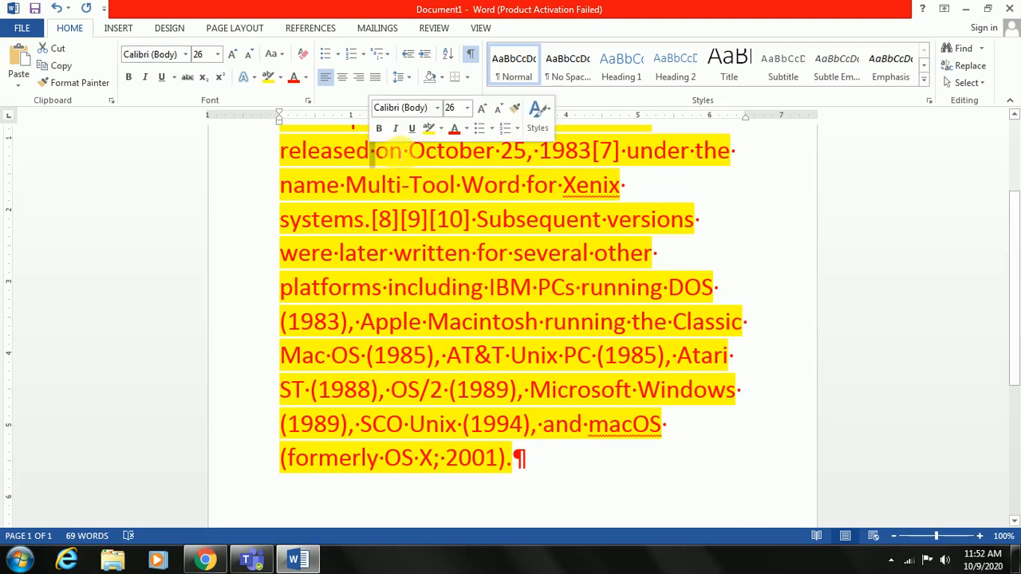
click(409, 151)
key(shift+Left)
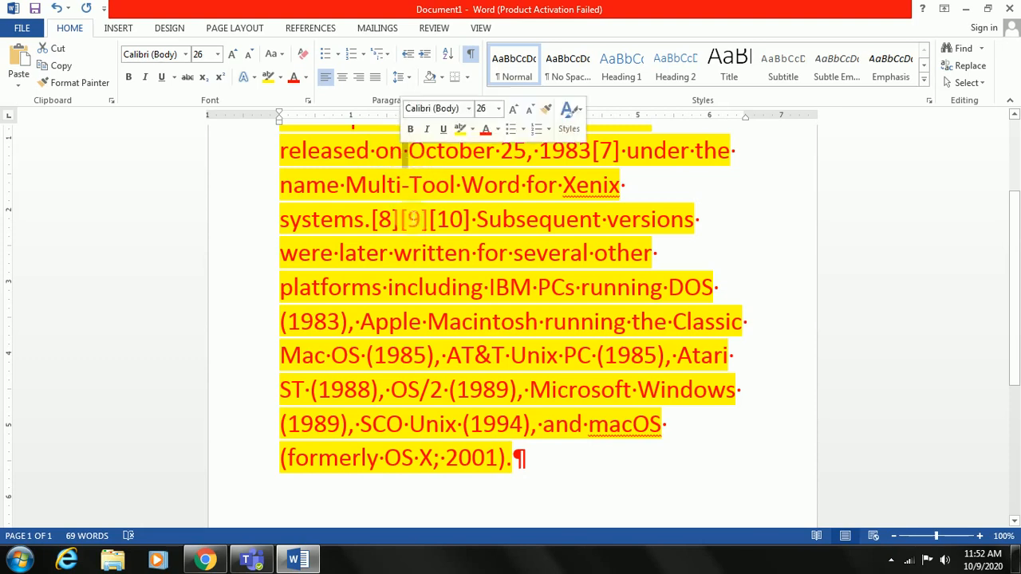
scroll(599, 359, up, 2)
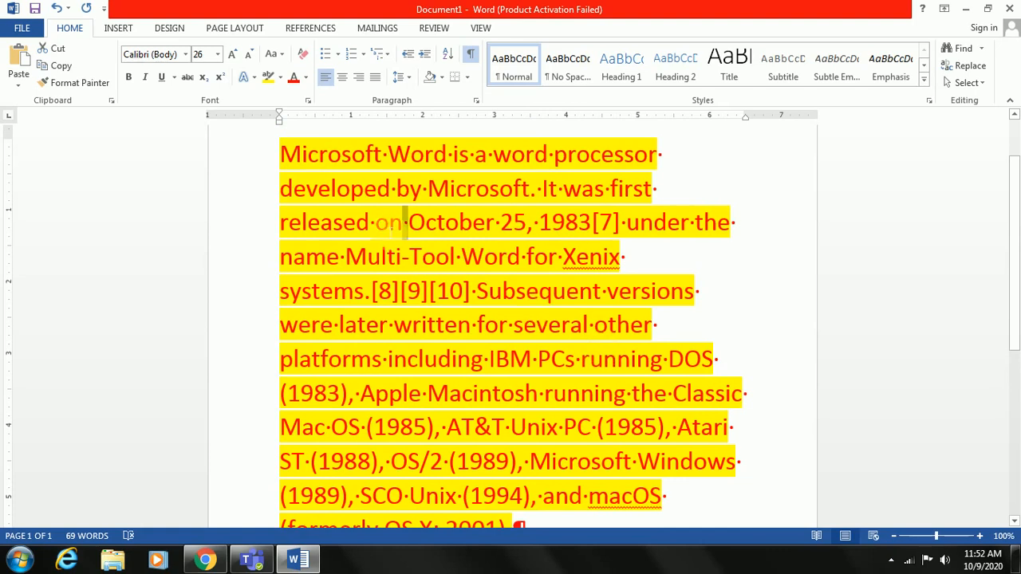
Hide the formatting marks and add extra spaces between "Microsoft" and "Word" in the first line
click(387, 153)
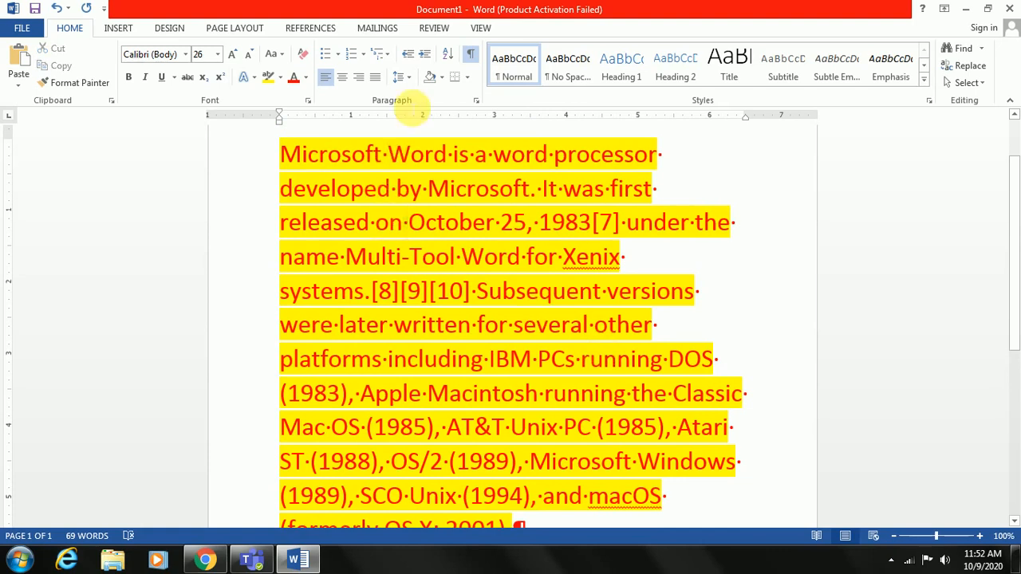
click(473, 53)
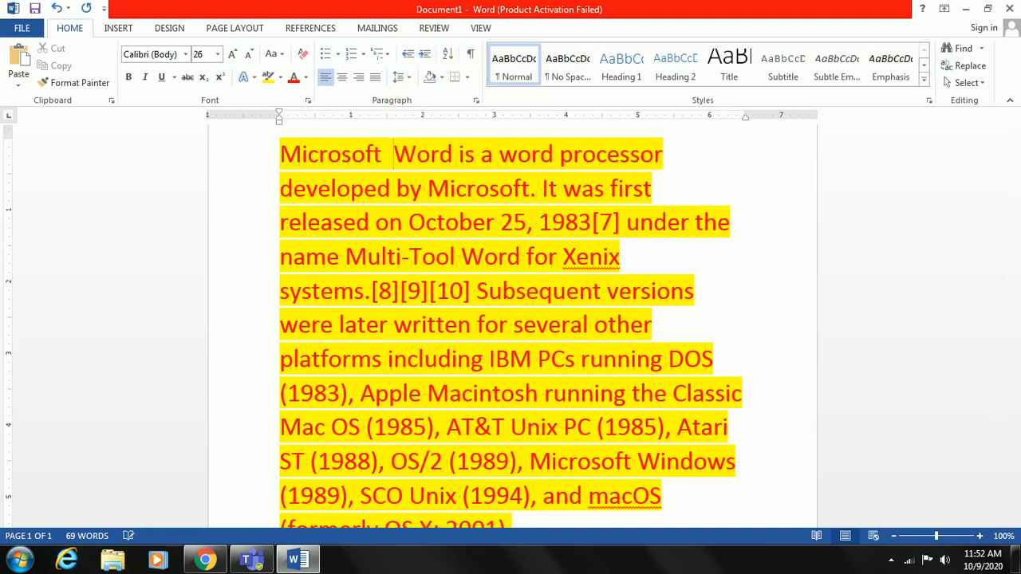
Add extra spaces after "written", "AT&T" and "OS/2", and turn the formatting marks back on
click(471, 325)
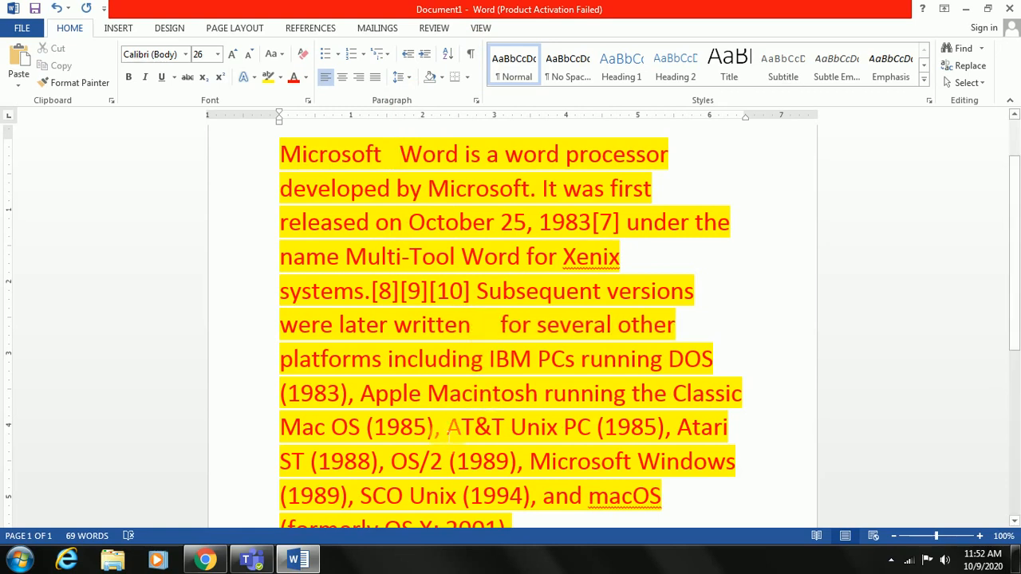
click(512, 427)
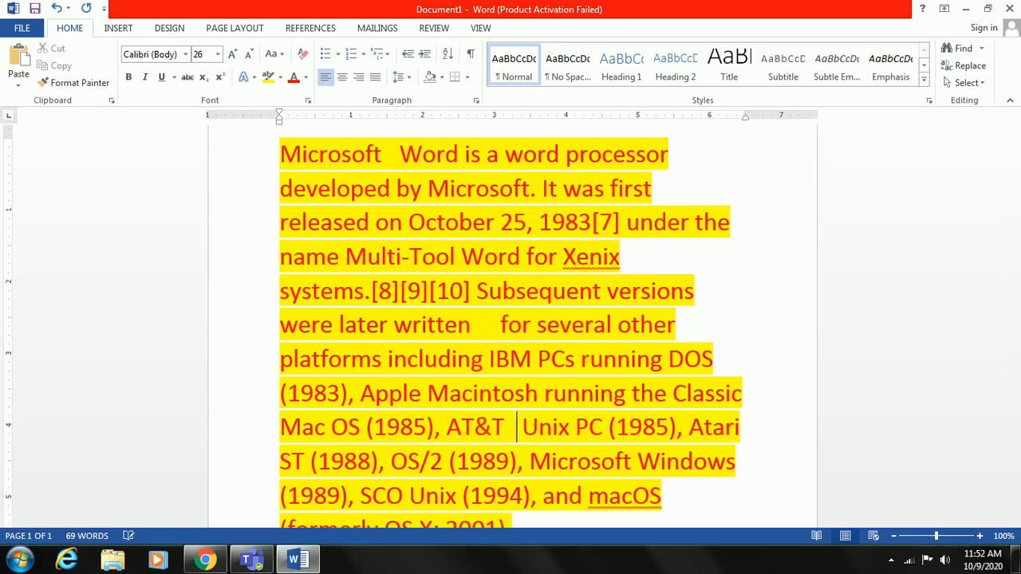
click(507, 461)
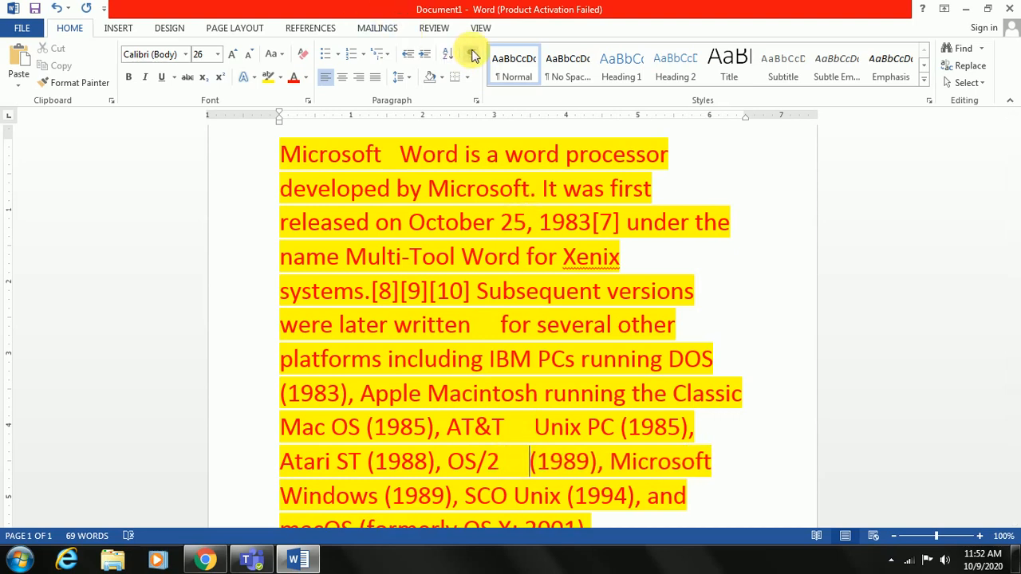
click(470, 54)
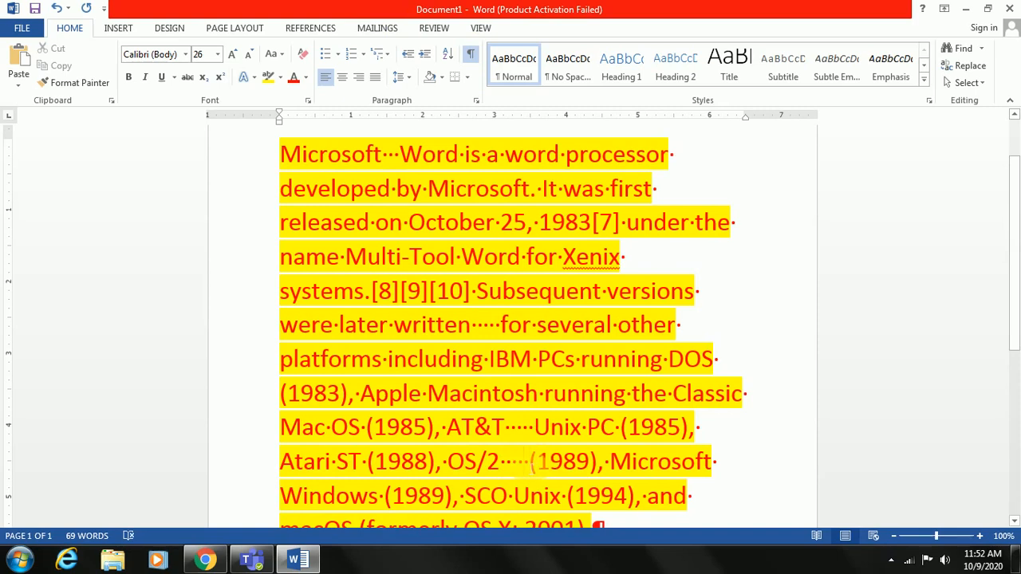
Select the extra space marks after "OS/2" and those between "Microsoft" and "Word" to inspect them
mouse_move(524, 468)
mouse_down()
mouse_move(512, 470)
mouse_move(528, 460)
mouse_move(508, 464)
mouse_up()
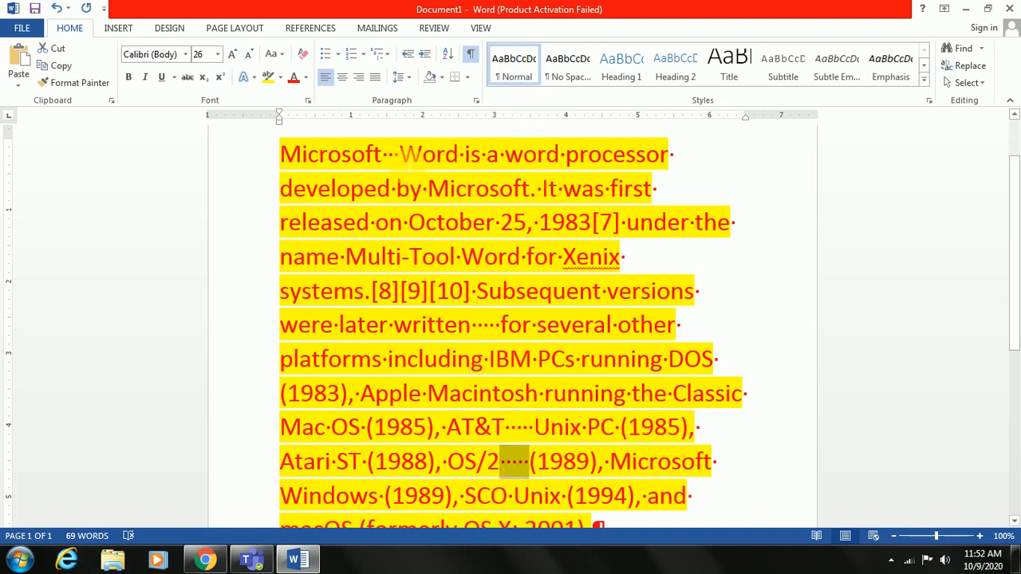
drag(401, 154, 389, 154)
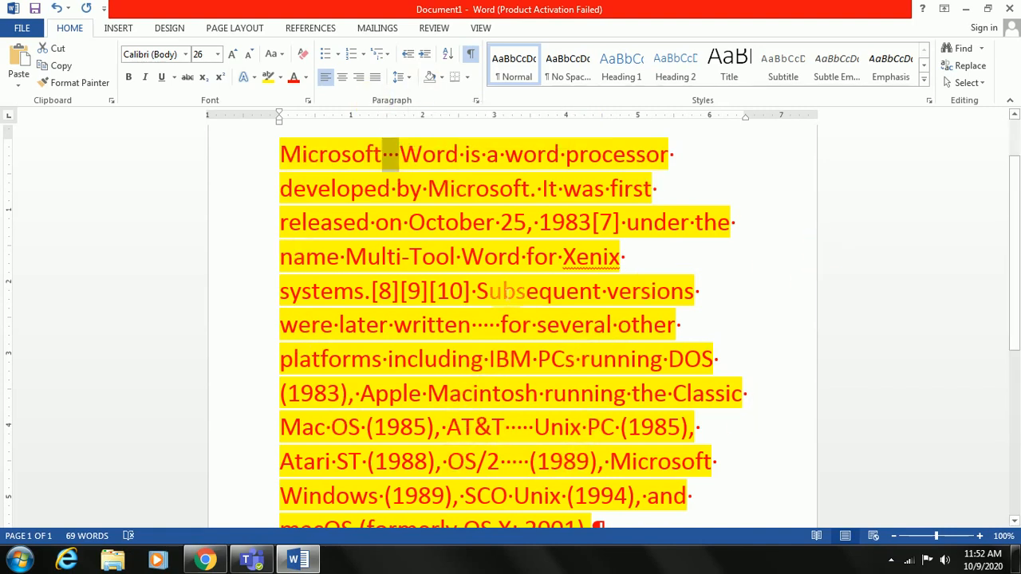
Add three paragraphs below the text reading "gjkgjkhkjhkhk", "hikjljjll" and "kjkjljl", and hide the formatting marks
scroll(594, 427, down, 1)
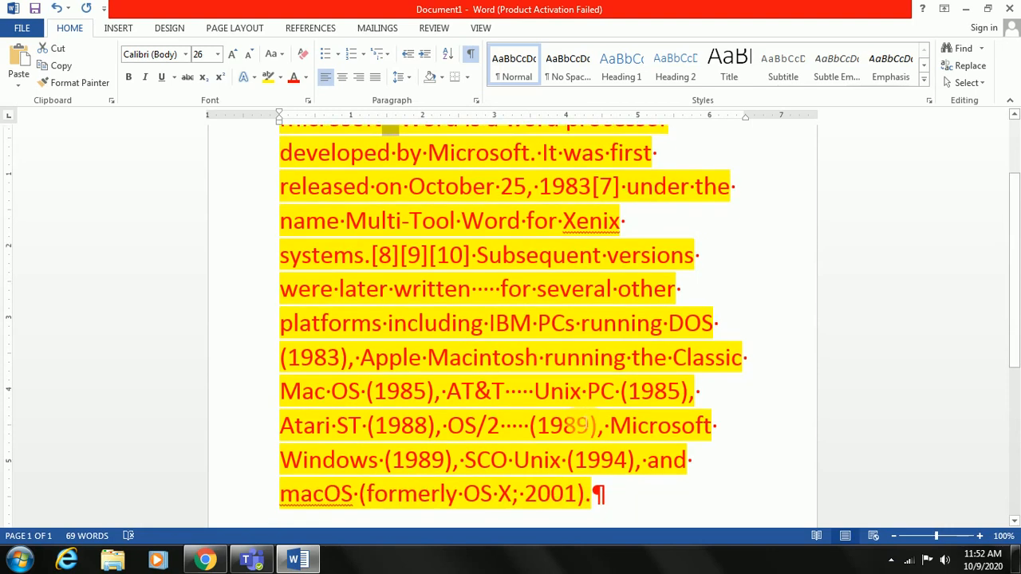
scroll(581, 426, down, 1)
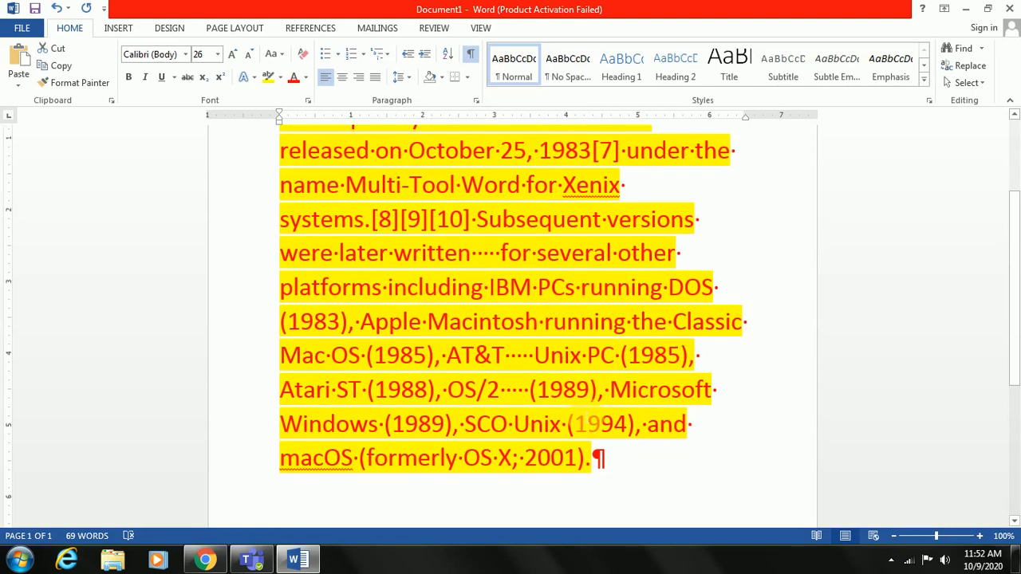
click(612, 470)
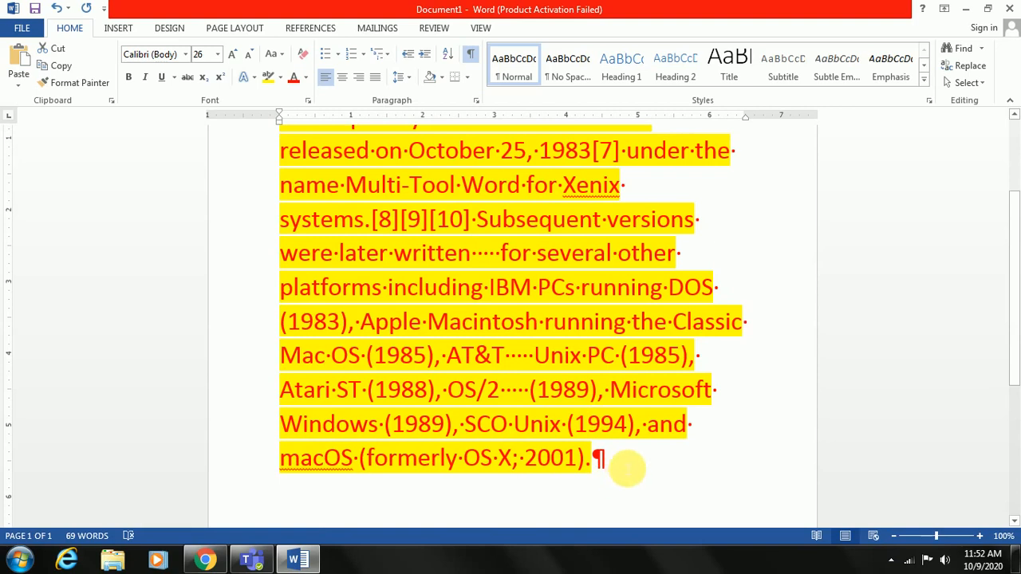
key(Return)
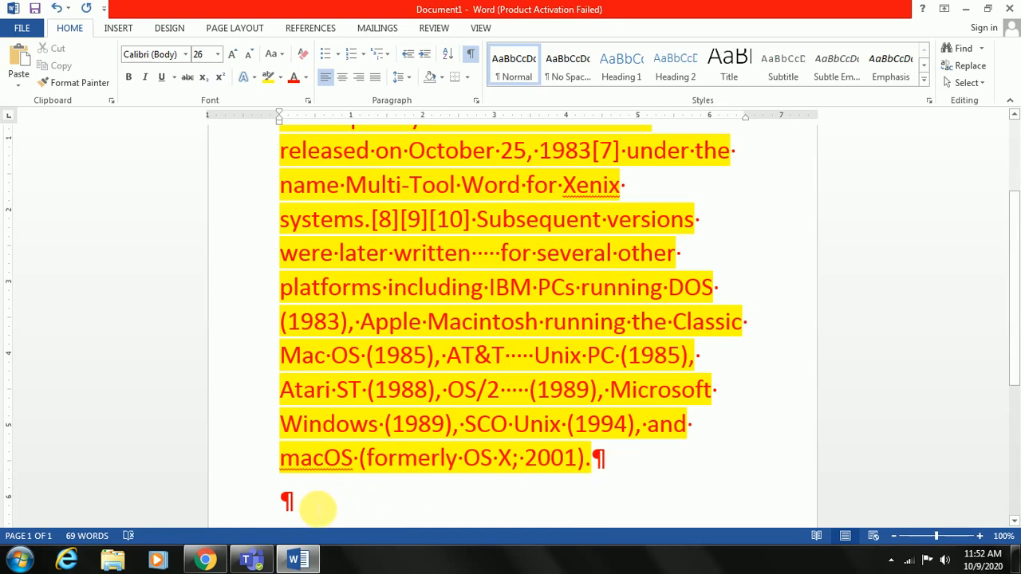
text(gjkgjkhkjhkhk)
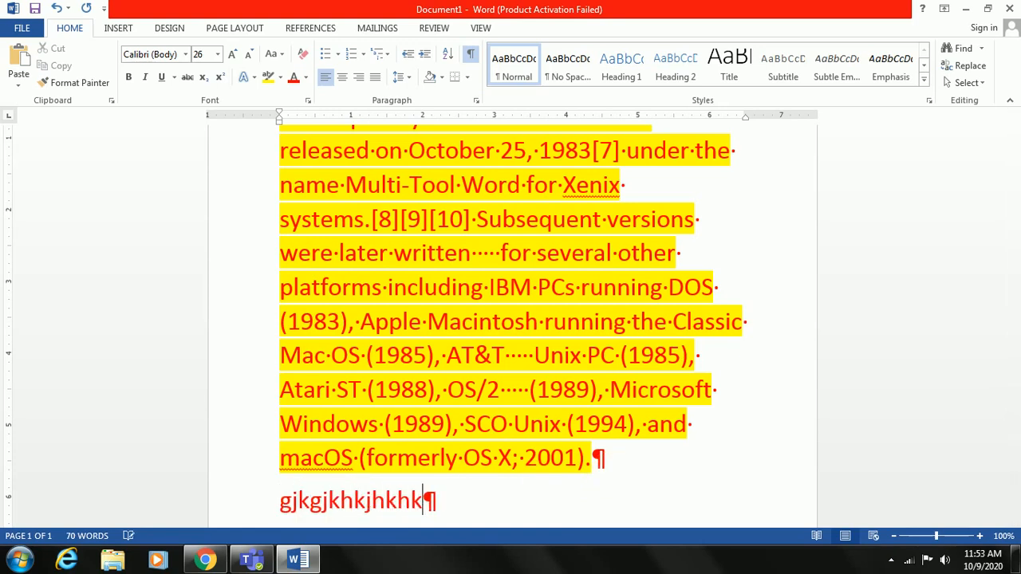
key(Return)
text(h)
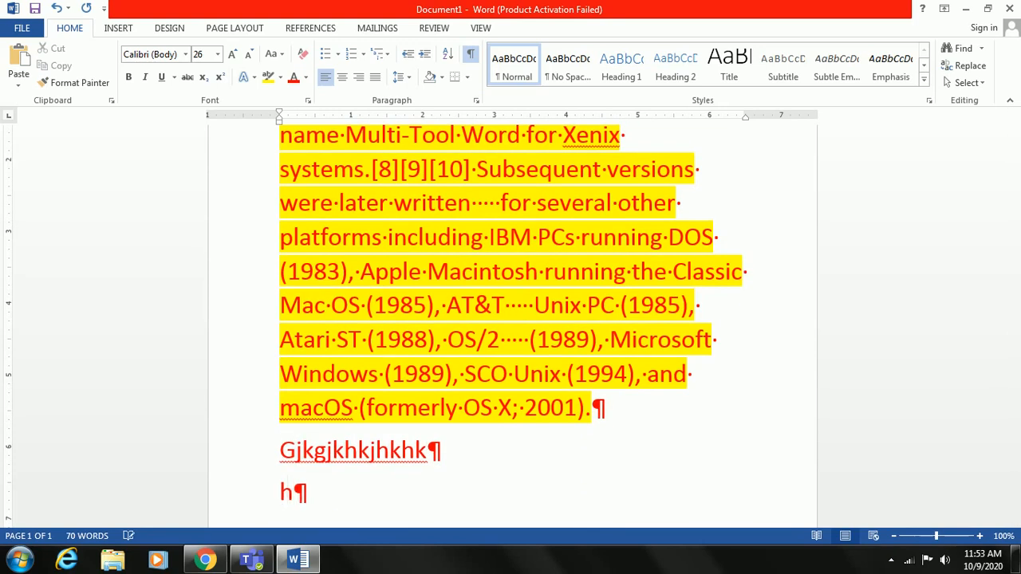
text(ikjljjll)
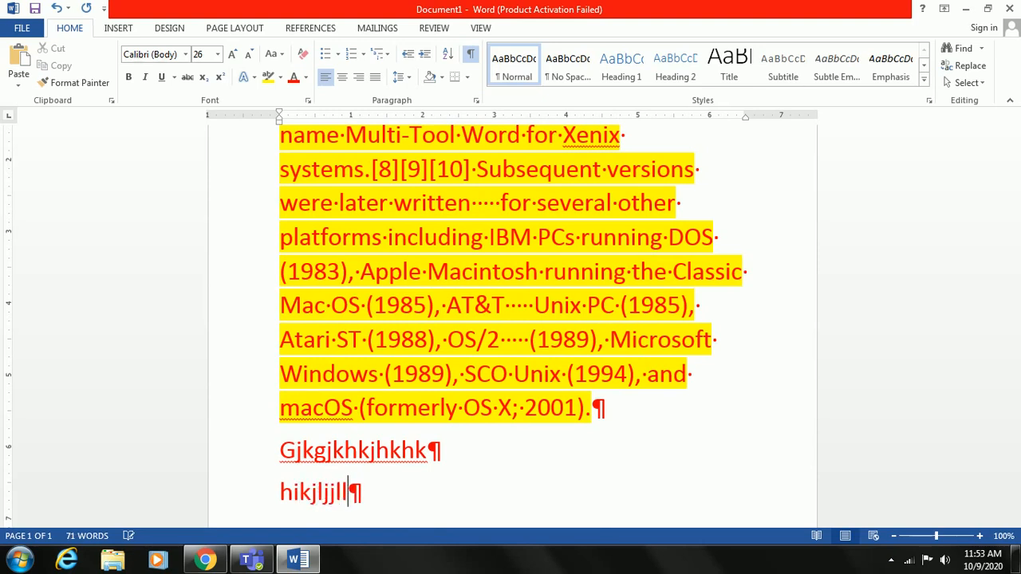
key(Return)
text(kjkjljl)
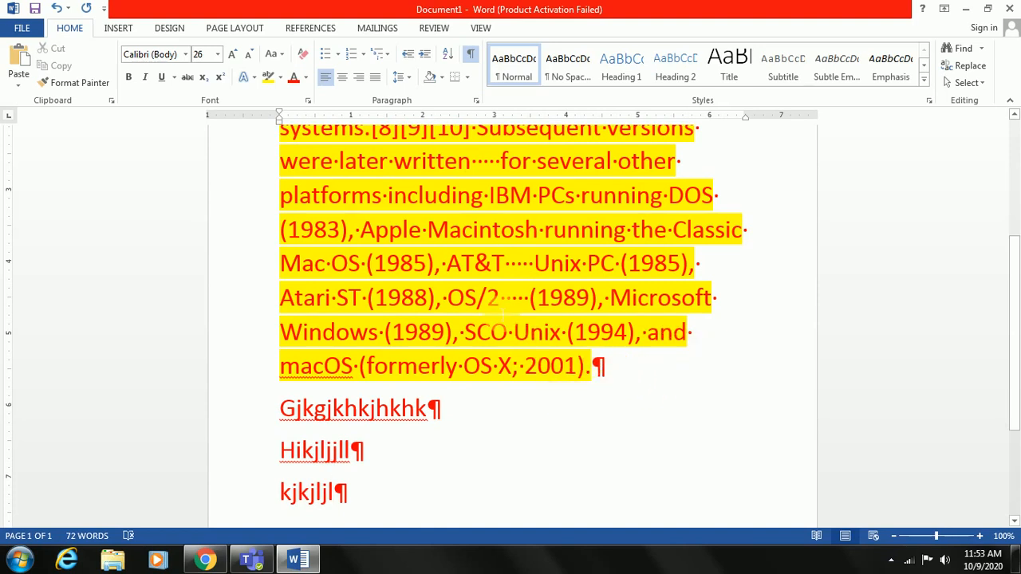
click(471, 54)
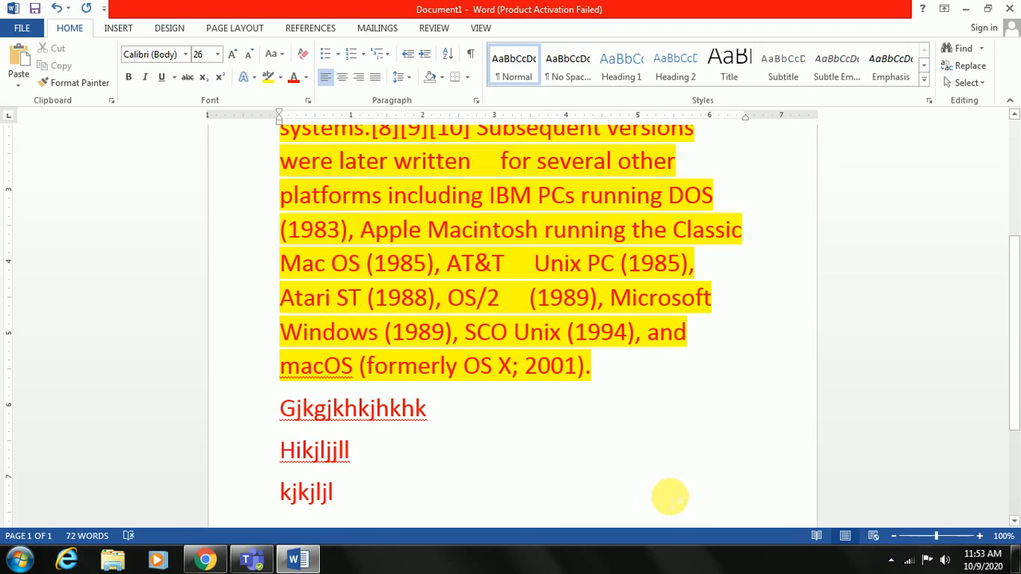
Search the document for "tool" and select the matching word in "Multi-Tool"
scroll(628, 406, up, 1)
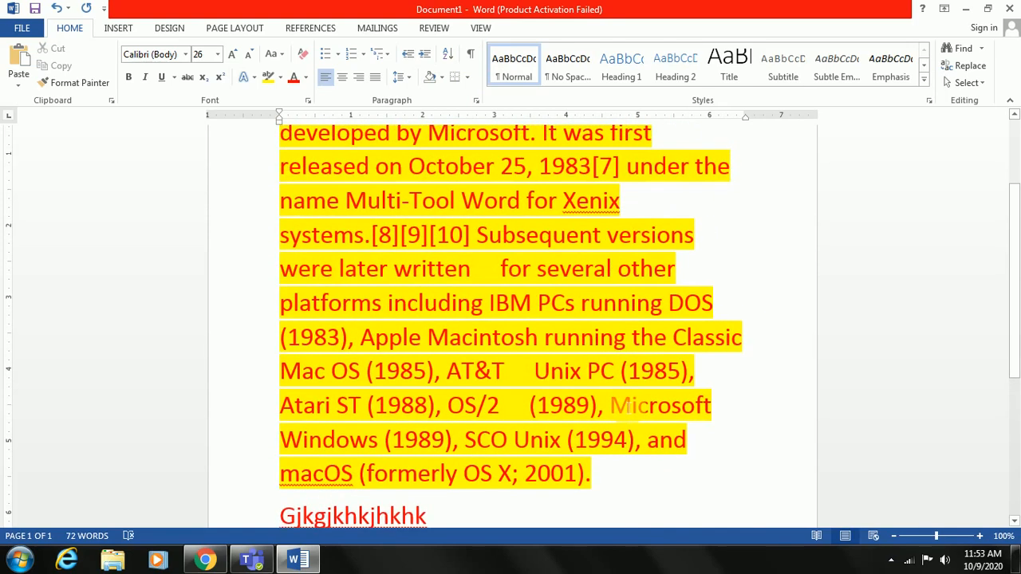
scroll(627, 406, up, 1)
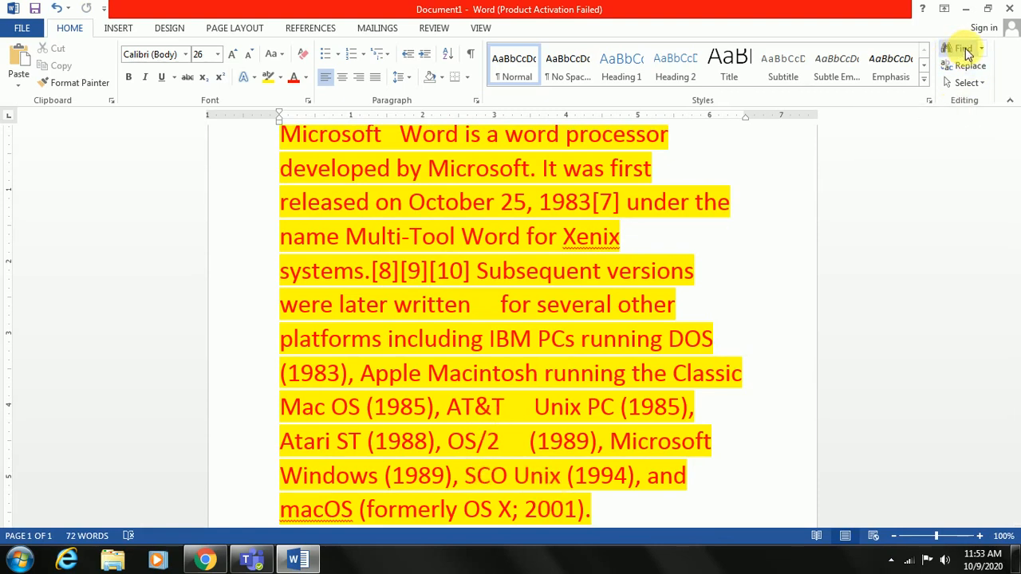
click(965, 49)
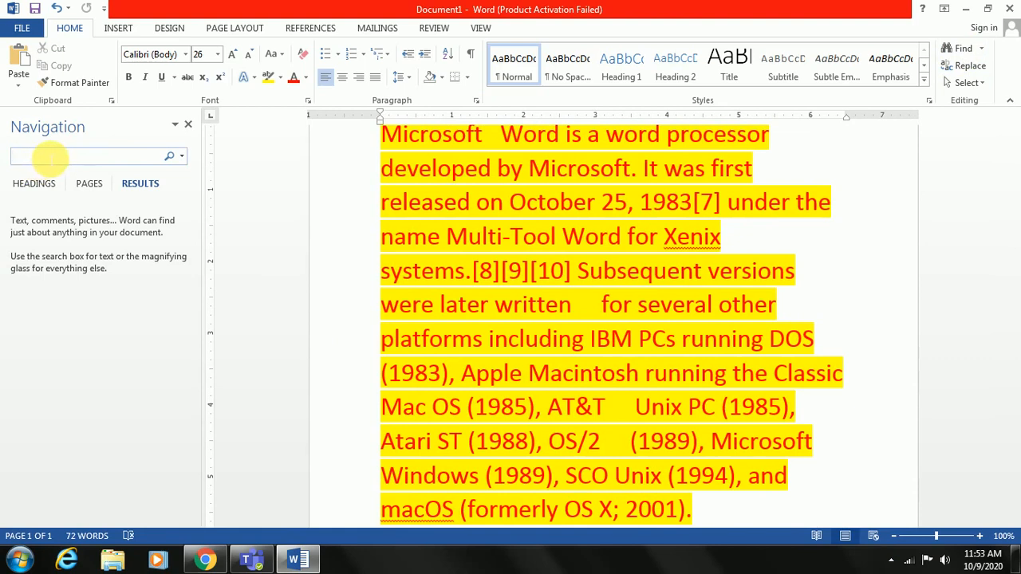
text(t)
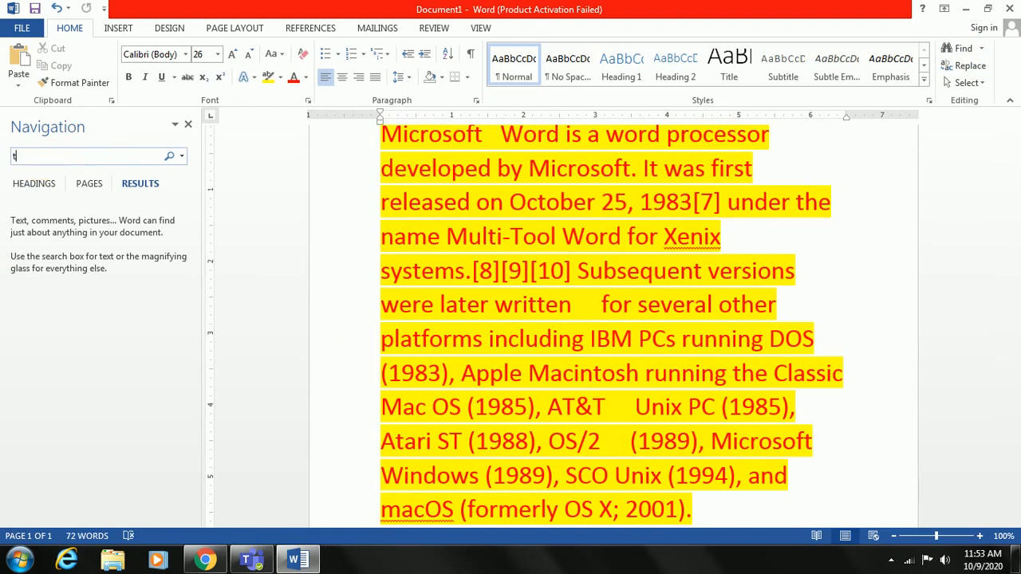
text(ool)
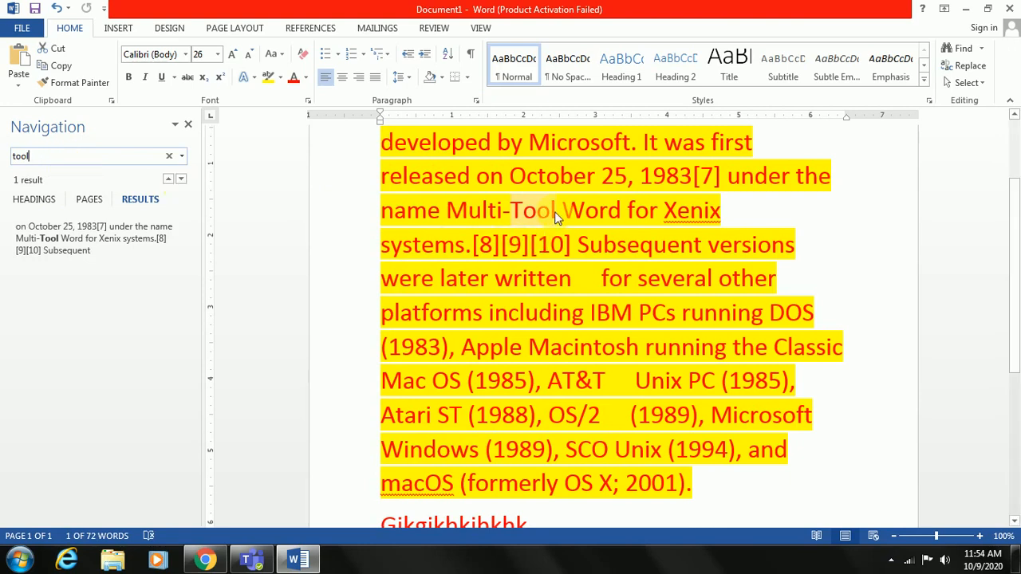
drag(563, 212, 512, 211)
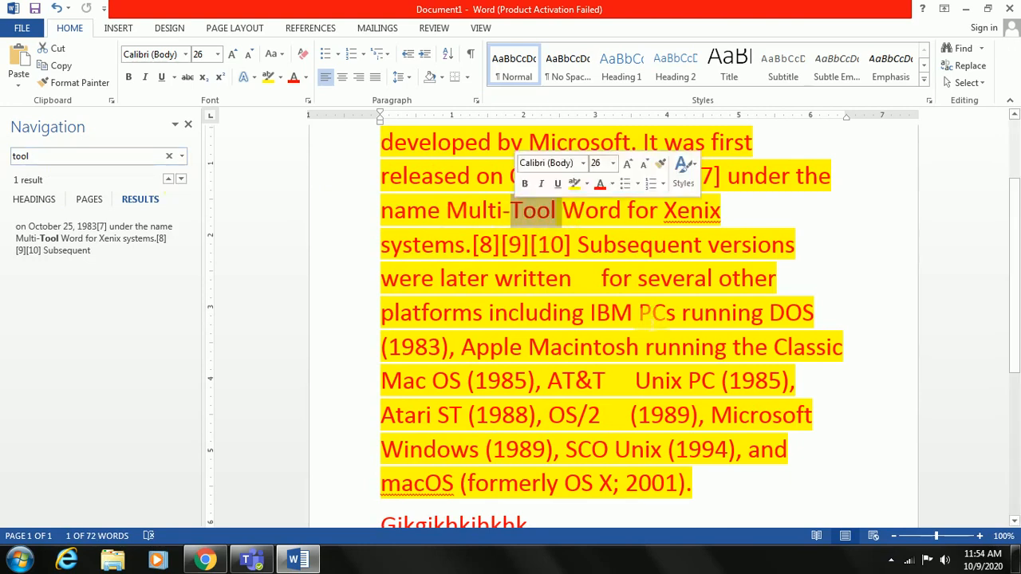
Remove the yellow highlighting from the whole Microsoft Word paragraph
scroll(654, 319, up, 2)
drag(381, 179, 718, 423)
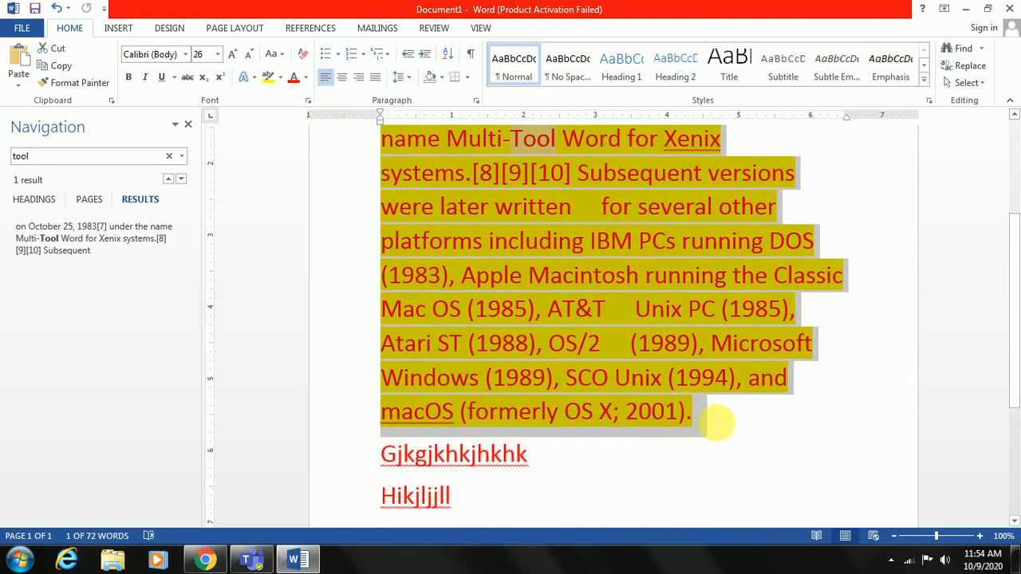
click(277, 78)
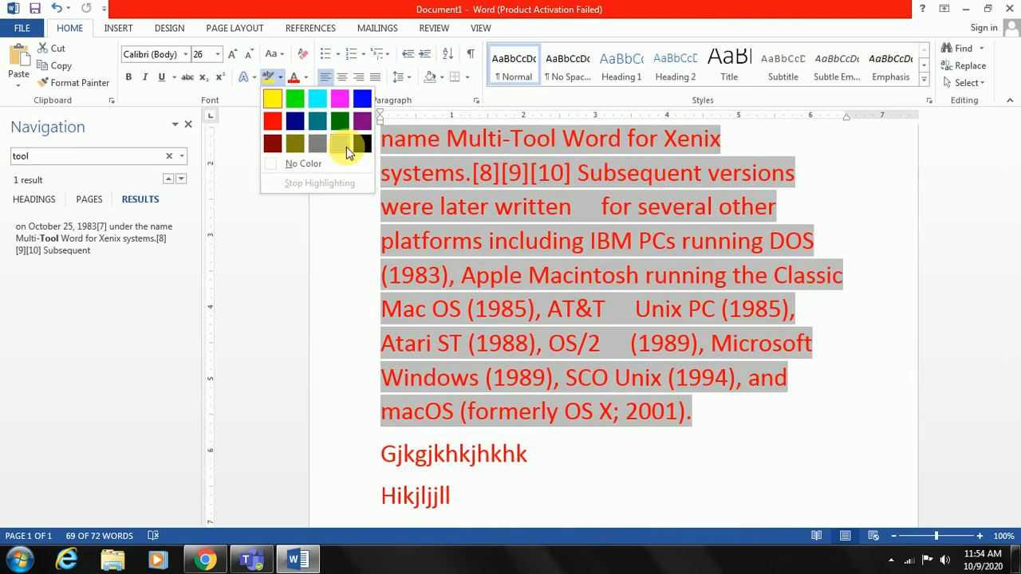
click(303, 164)
click(750, 443)
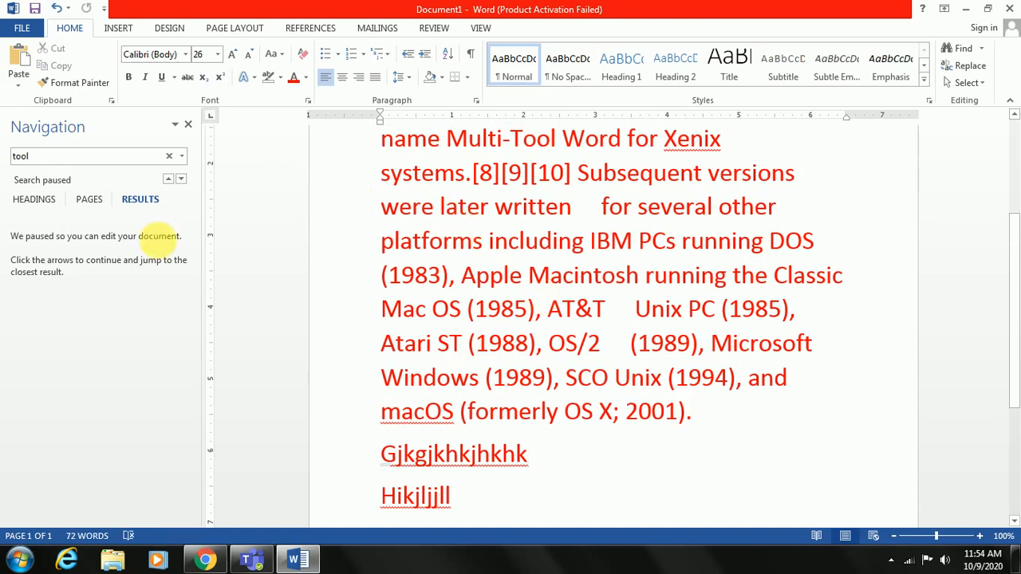
Restart the search for "tool", jump to its match in the paragraph, and close the search pane
scroll(433, 303, up, 1)
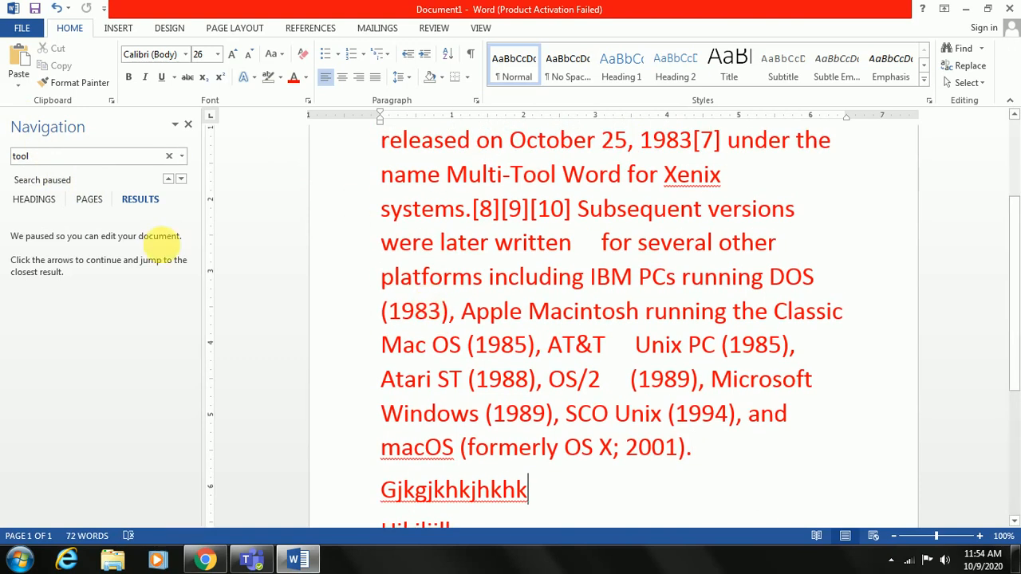
click(47, 161)
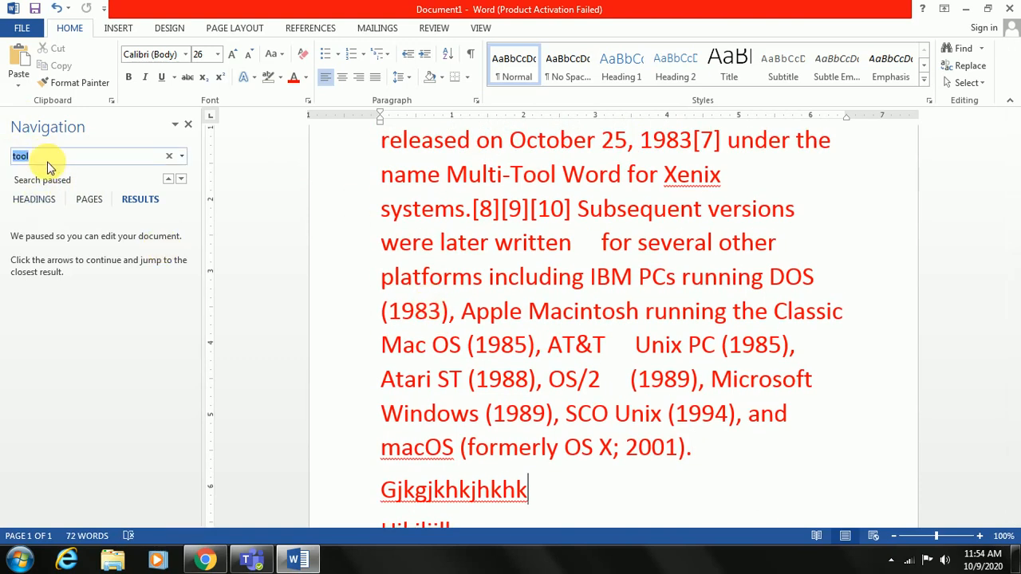
click(141, 204)
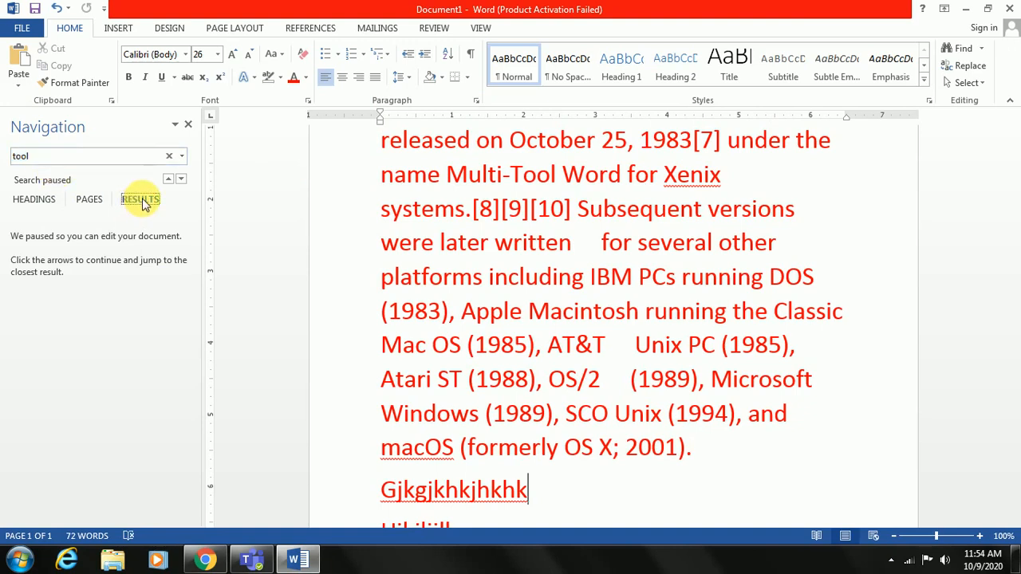
click(188, 128)
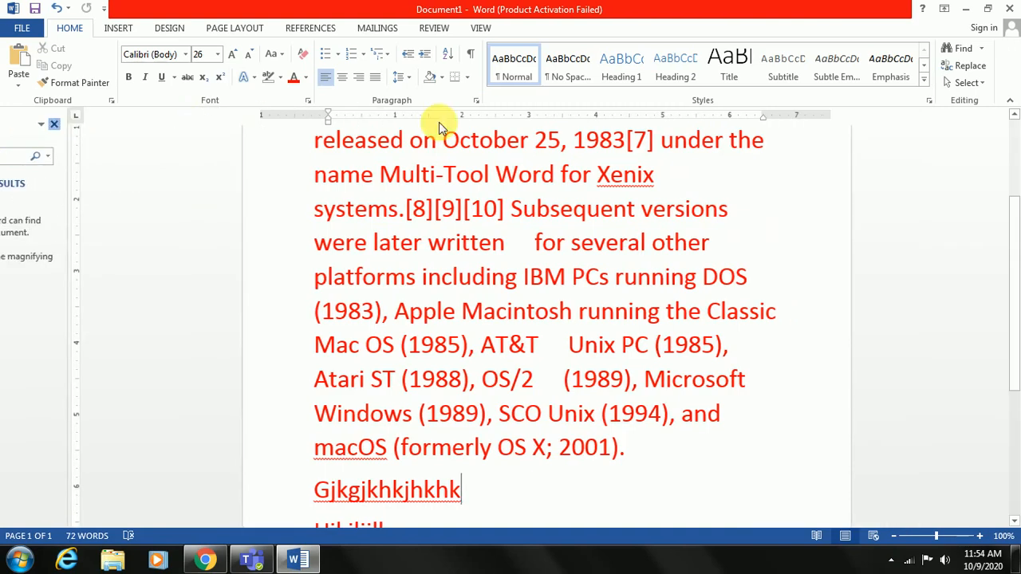
click(966, 52)
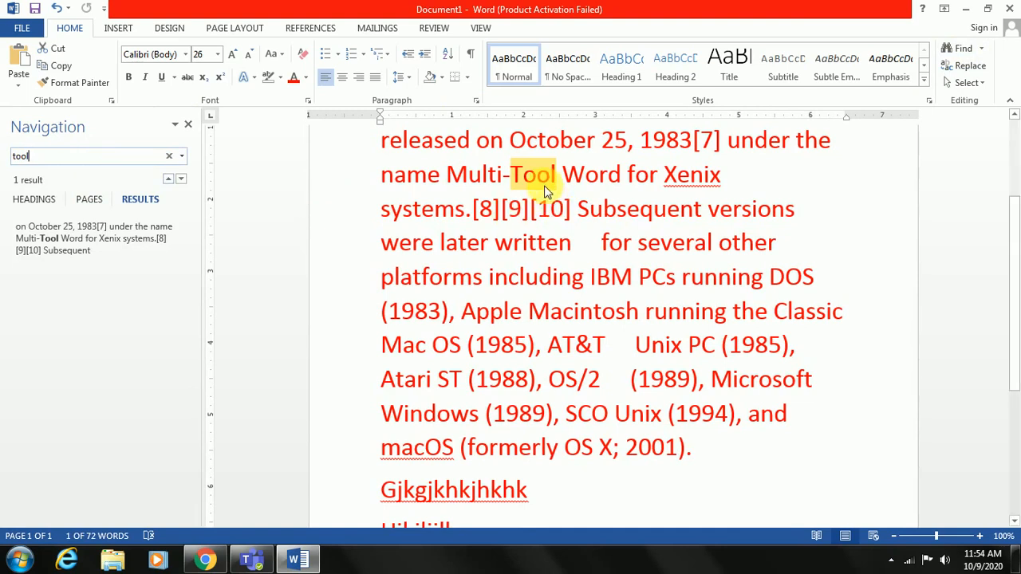
click(182, 184)
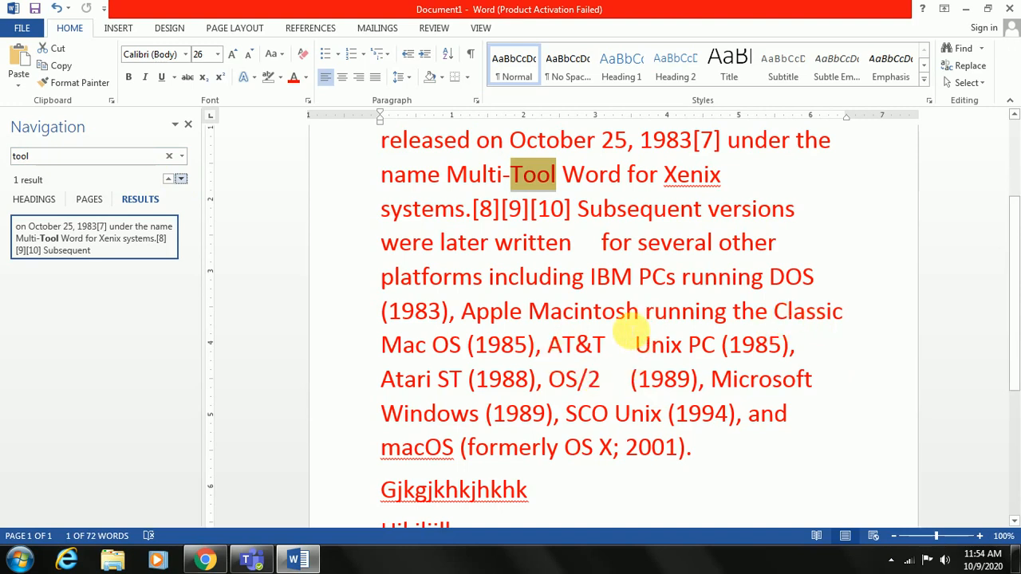
click(188, 127)
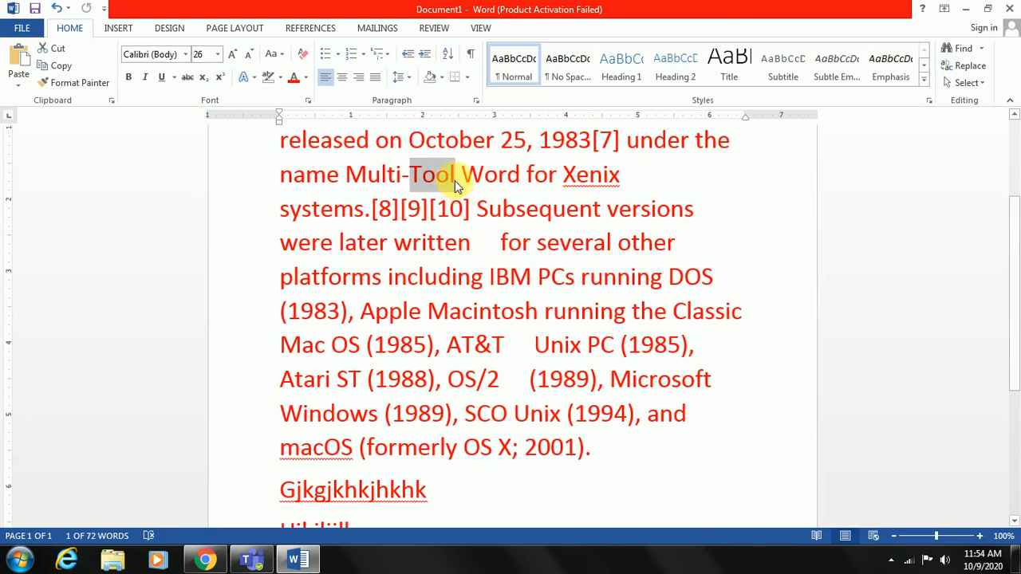
Search for "Word" with "world" entered as its replacement, continuing from the beginning of the document, and close the dialog
drag(520, 174, 467, 171)
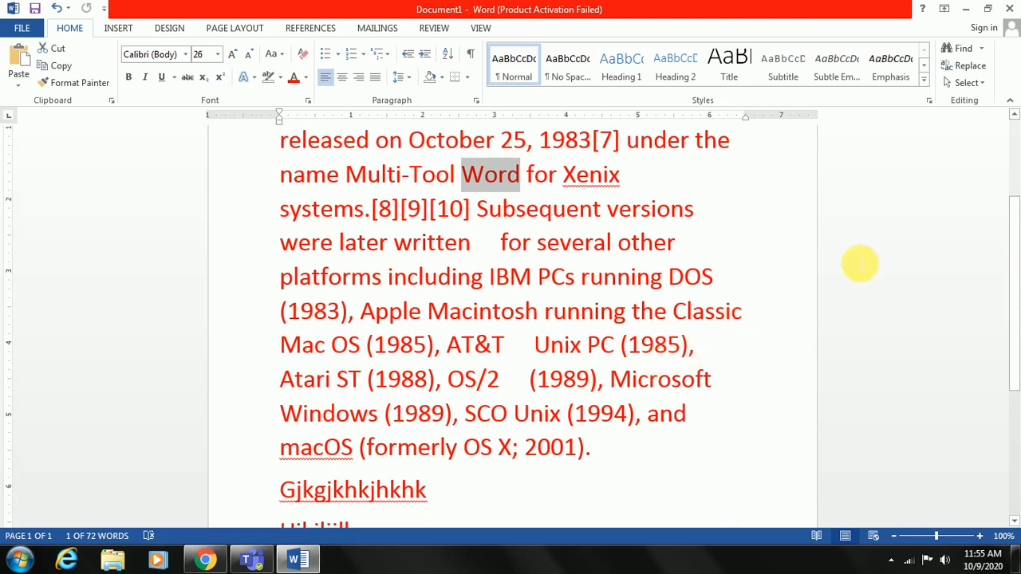
click(978, 72)
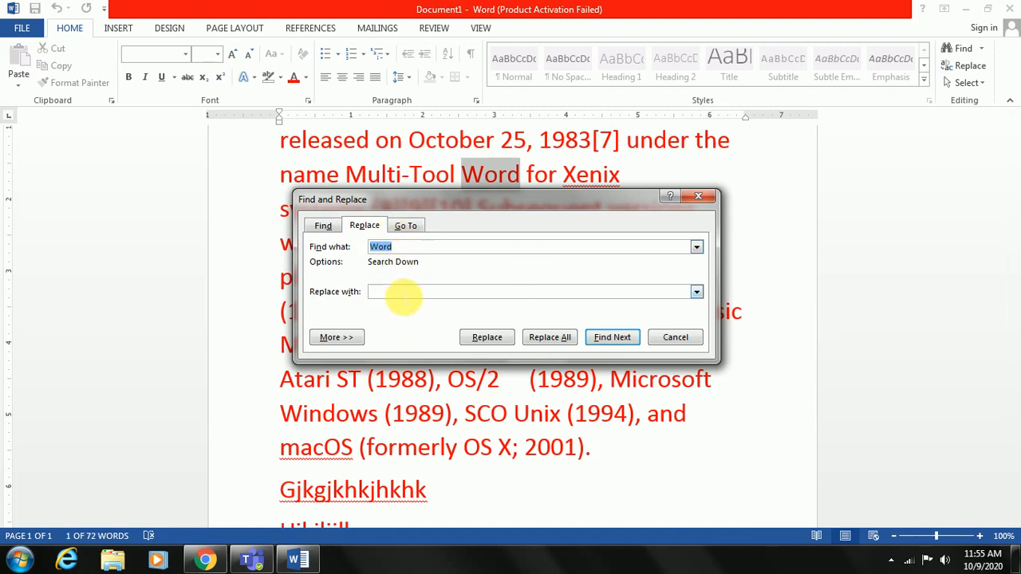
click(403, 295)
text(world)
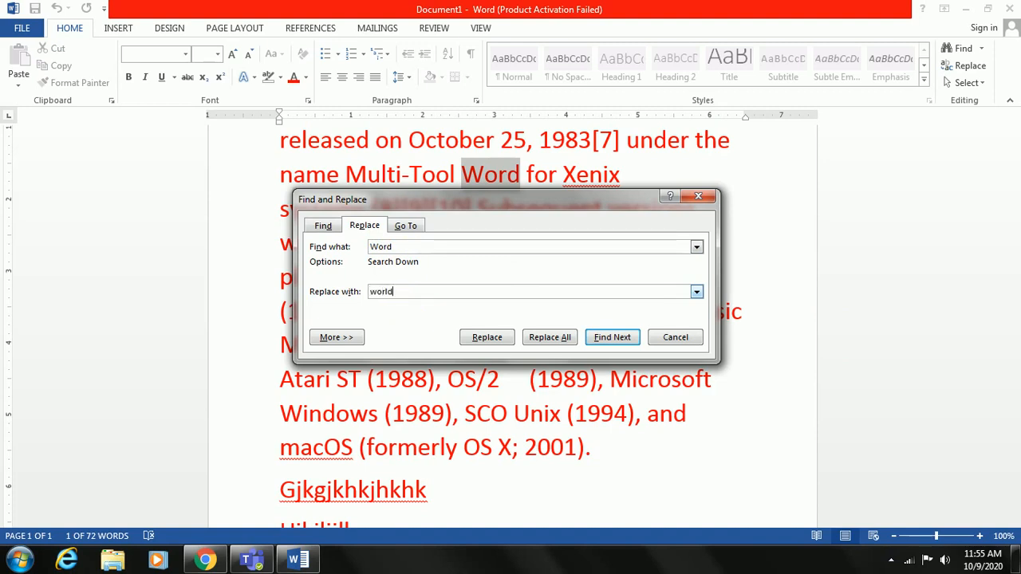
key(Return)
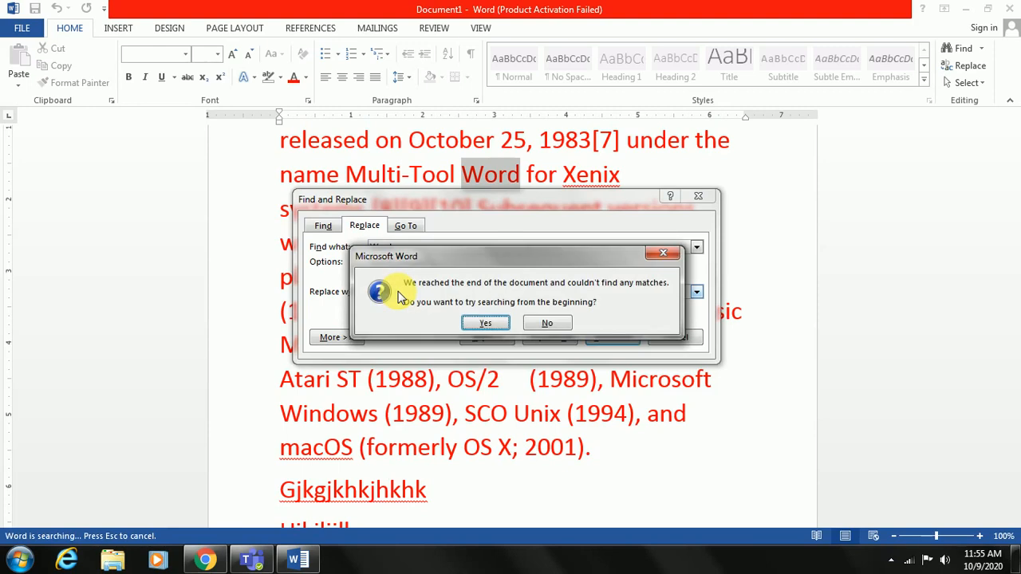
click(485, 323)
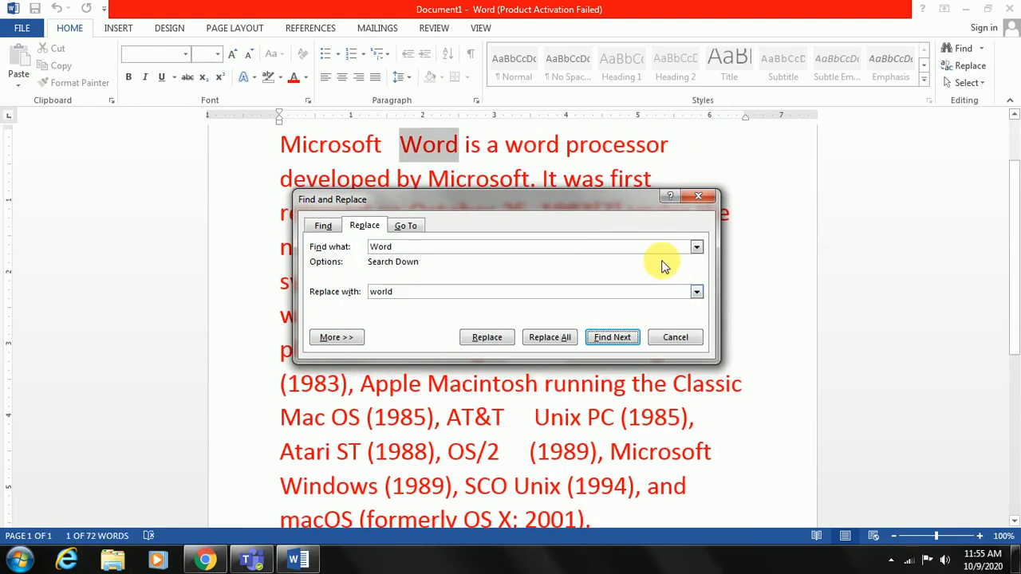
click(699, 197)
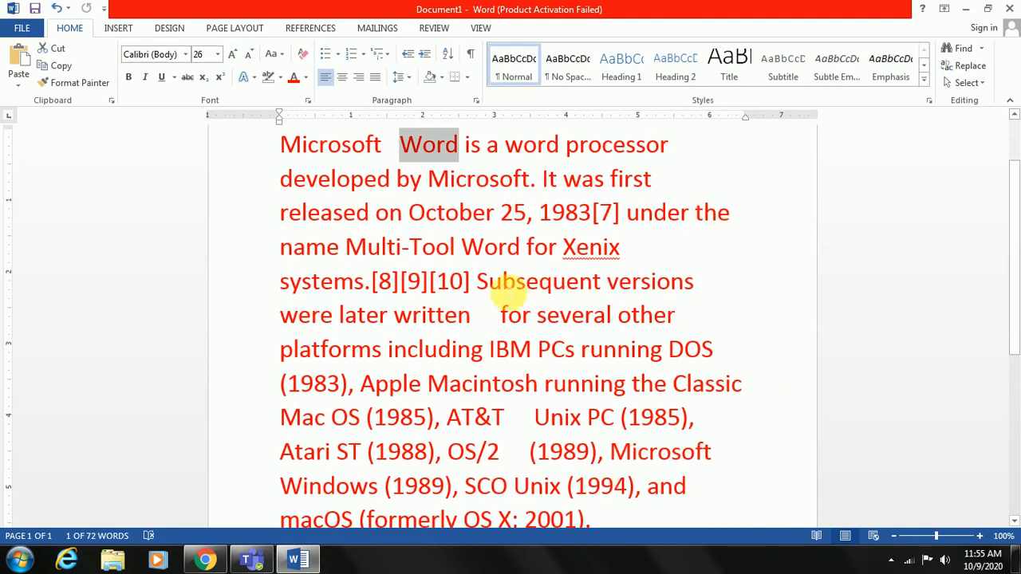
scroll(680, 343, up, 1)
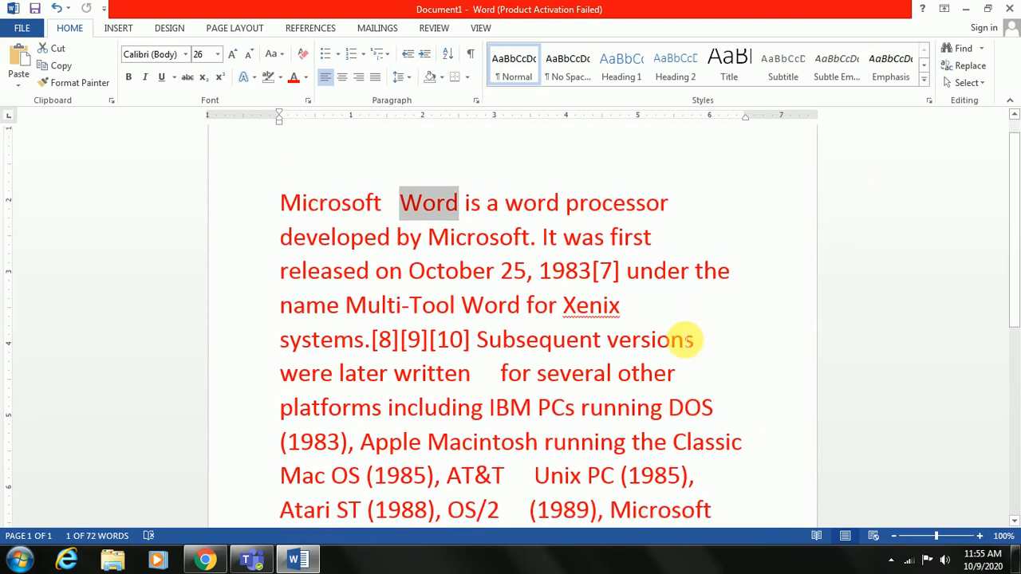
scroll(685, 339, down, 3)
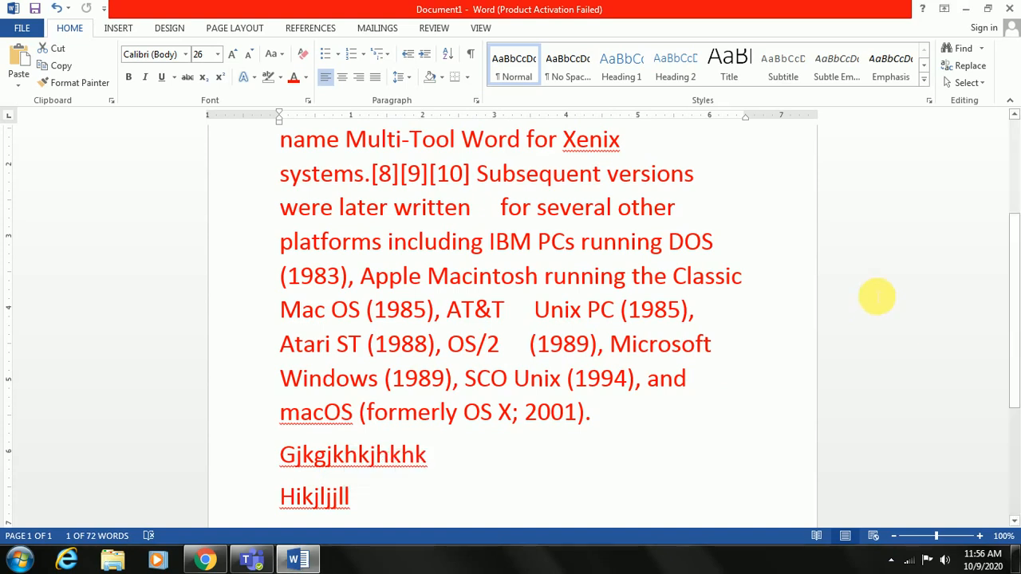
Replace only the first "Word", right after "Microsoft" in the opening line, with "world" and close the dialog
click(966, 65)
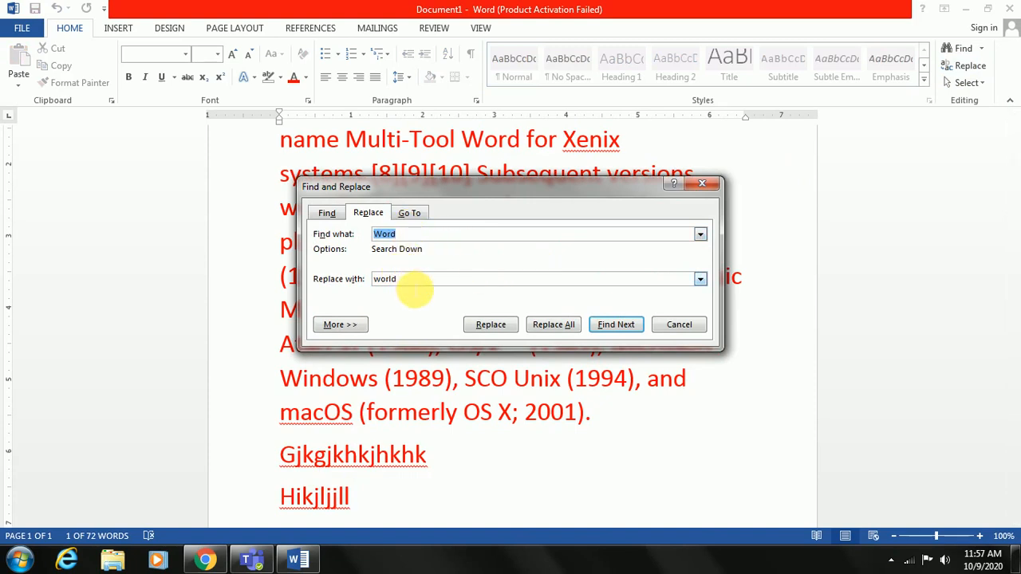
click(414, 281)
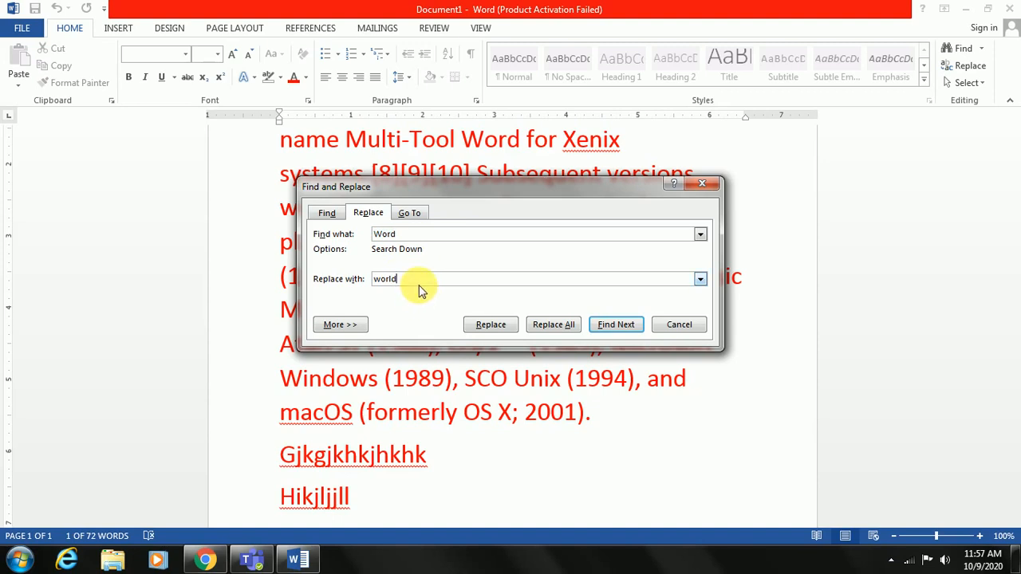
click(486, 326)
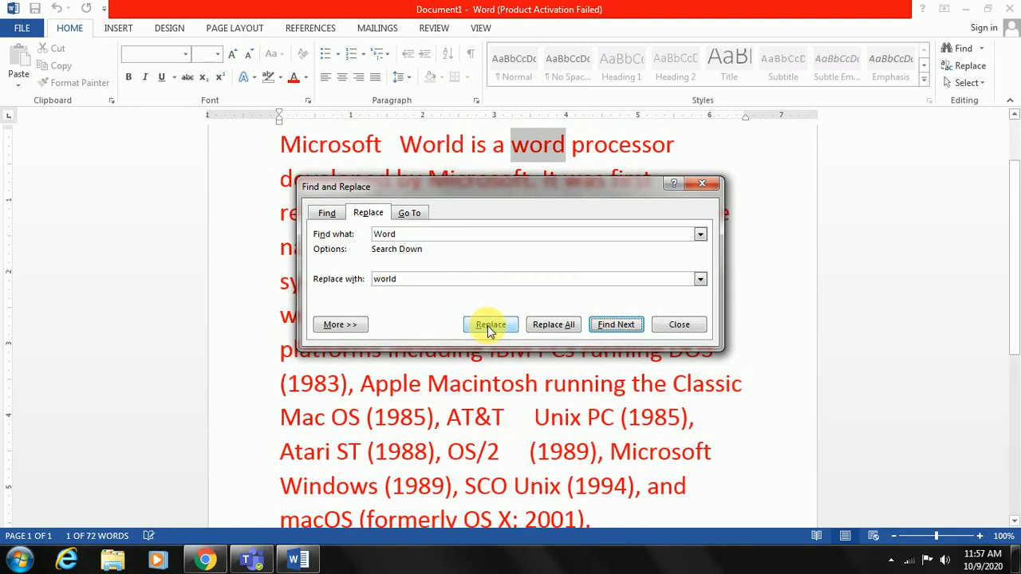
click(679, 325)
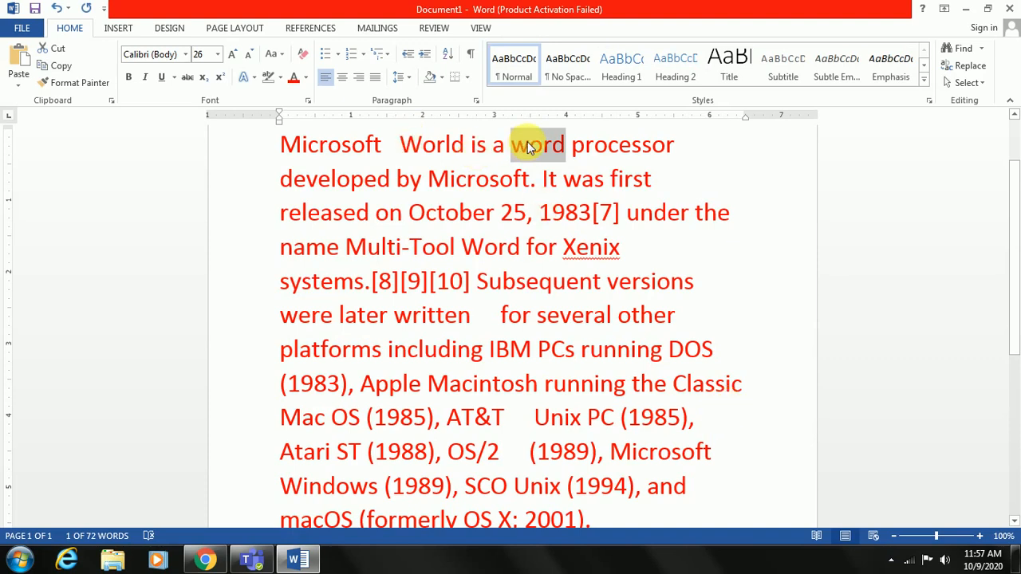
Replace all remaining occurrences of "word" with "world", continuing the search from the beginning of the document, and close the dialog
click(973, 65)
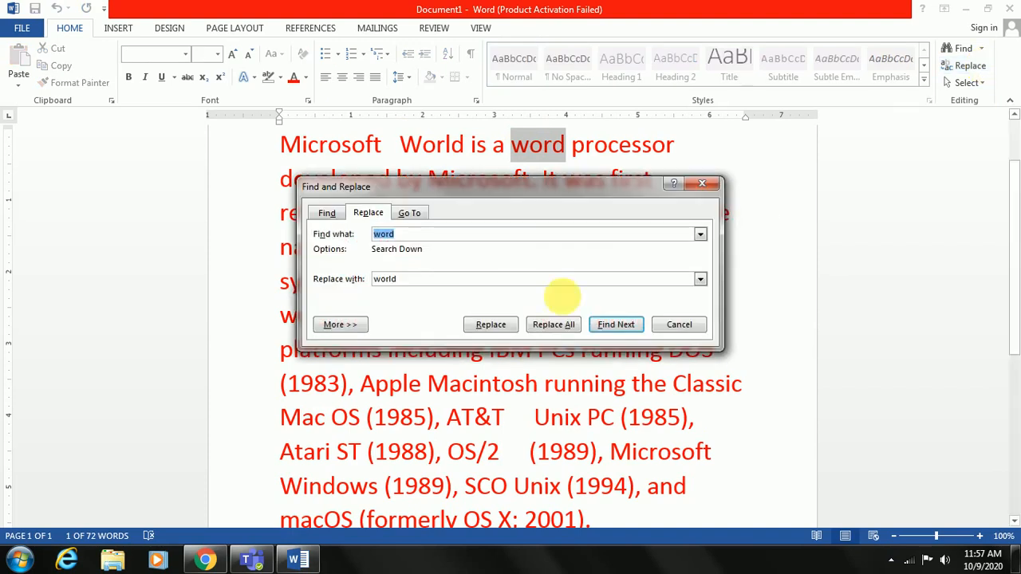
click(542, 325)
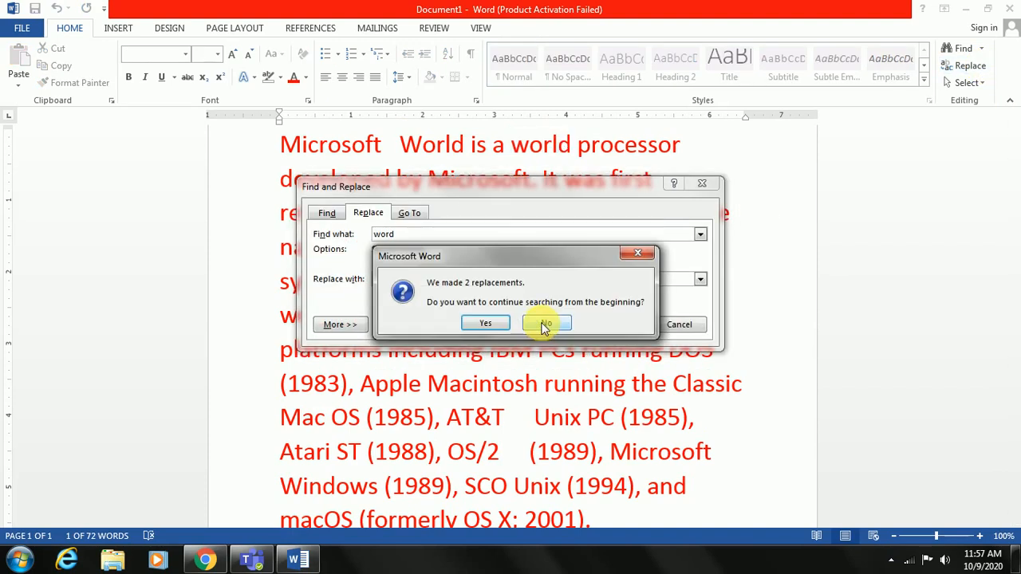
click(487, 324)
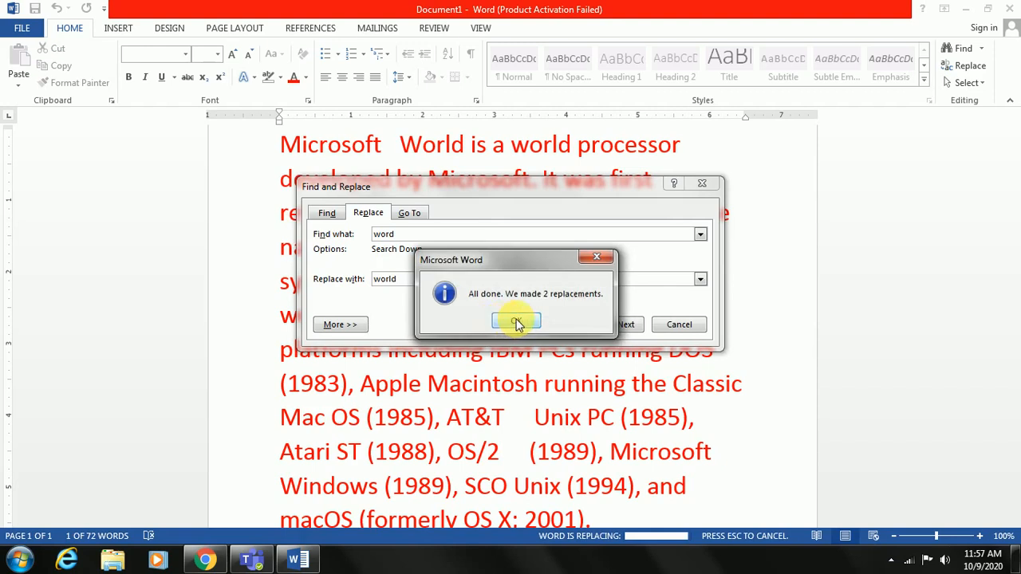
click(517, 323)
click(679, 324)
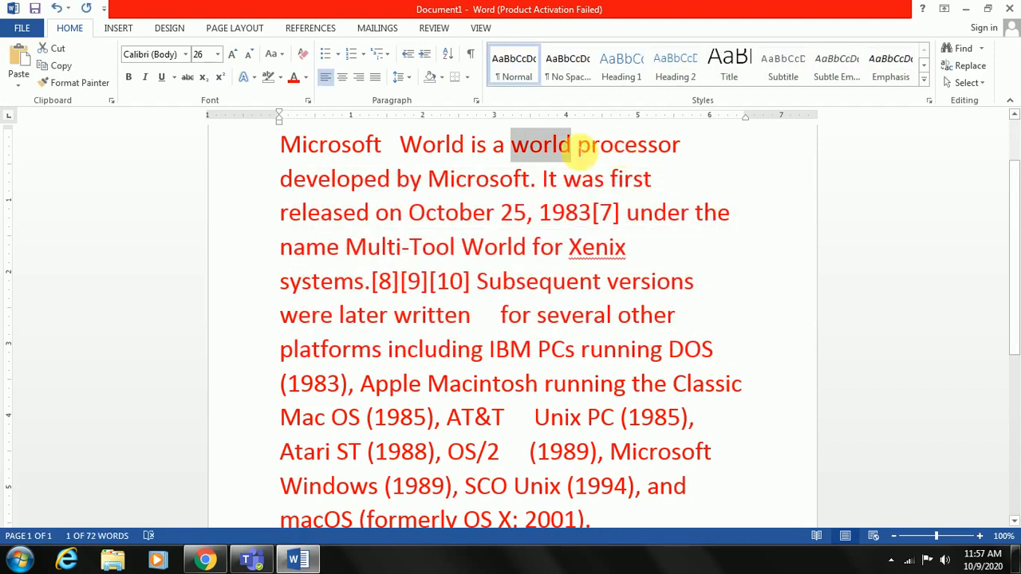
Check the replacements by selecting "World" and then "world" in the paragraph's first line and looking over the text
drag(464, 150, 403, 154)
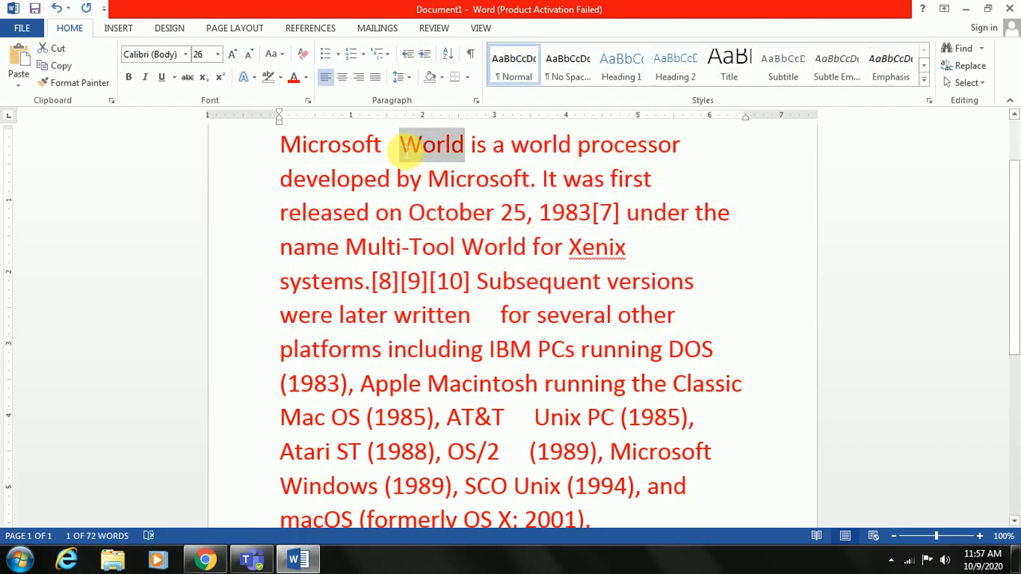
drag(573, 149, 519, 151)
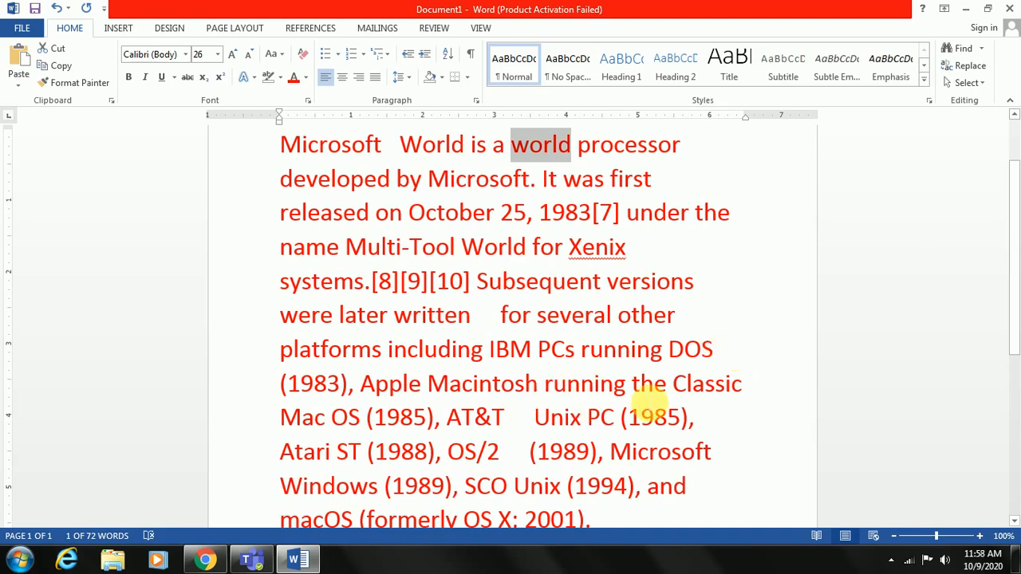
scroll(650, 398, down, 2)
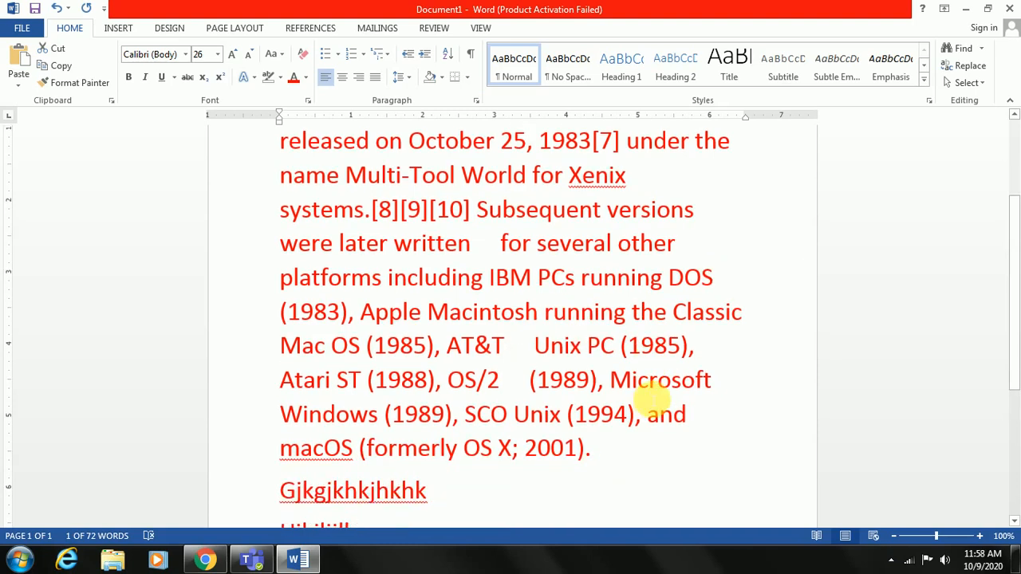
scroll(652, 391, up, 2)
scroll(651, 387, up, 1)
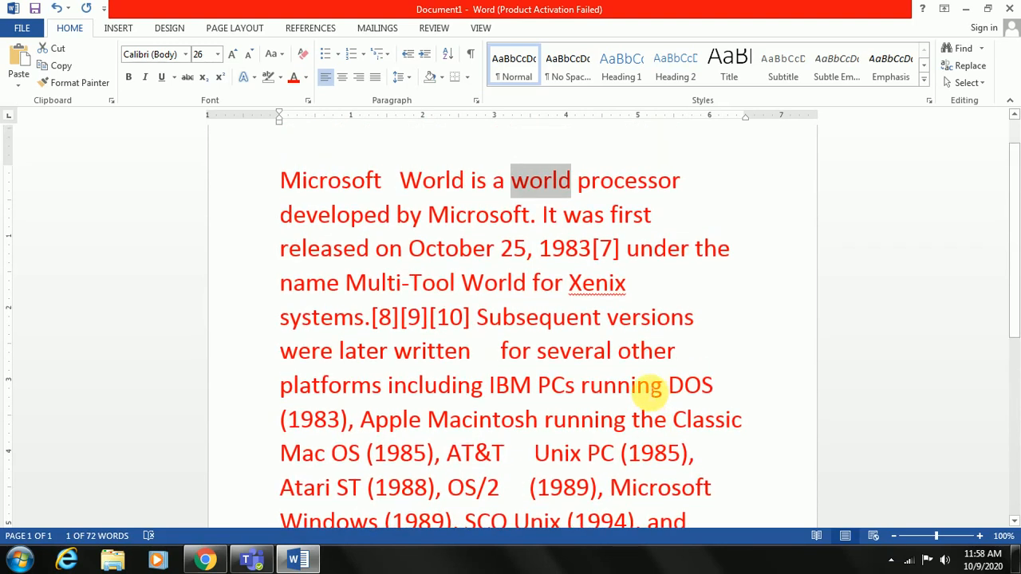
Copy the paragraph's first six lines, from "Microsoft" through "for several other"
drag(285, 186, 691, 359)
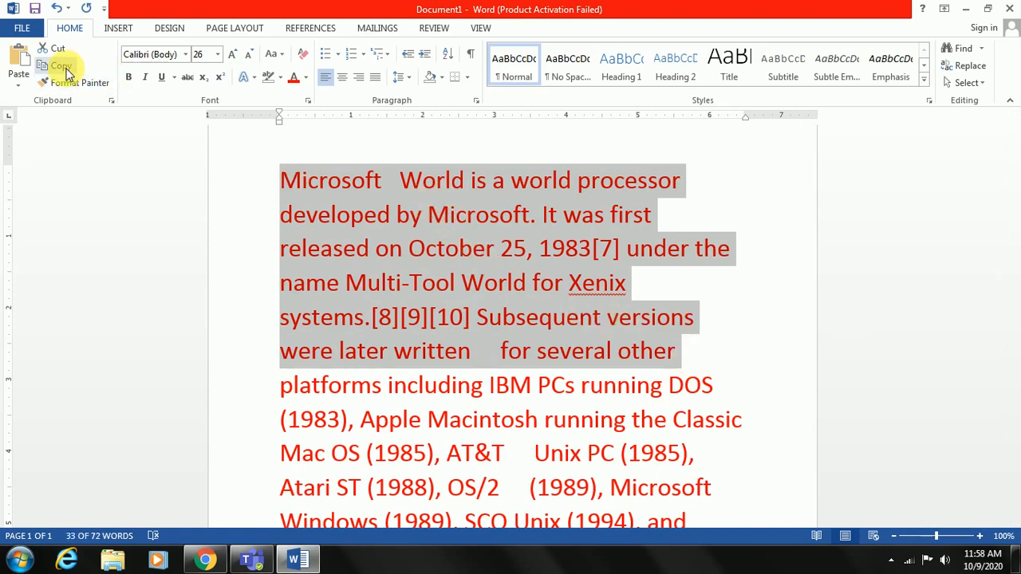
right_click(388, 212)
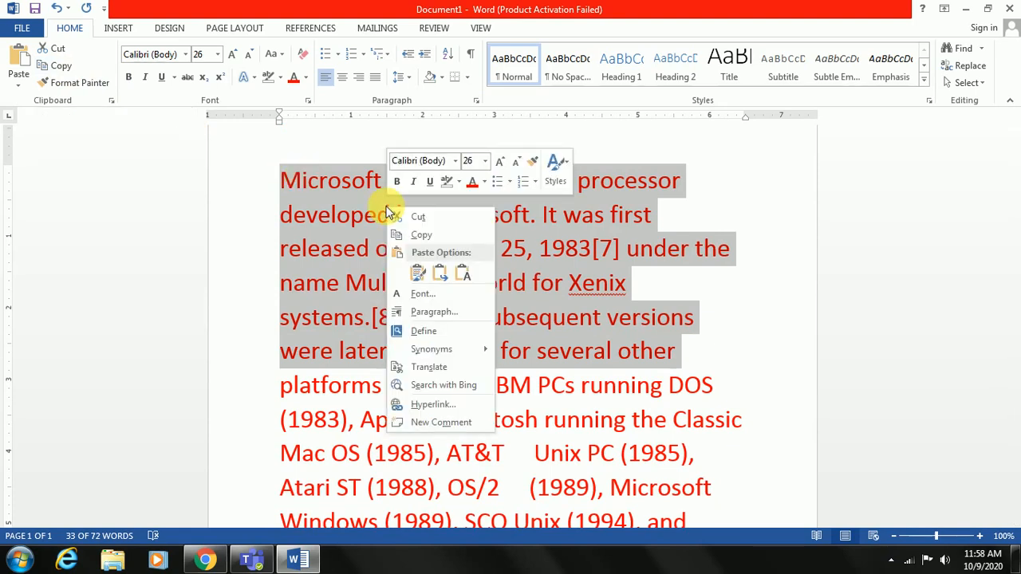
key(ctrl+F7)
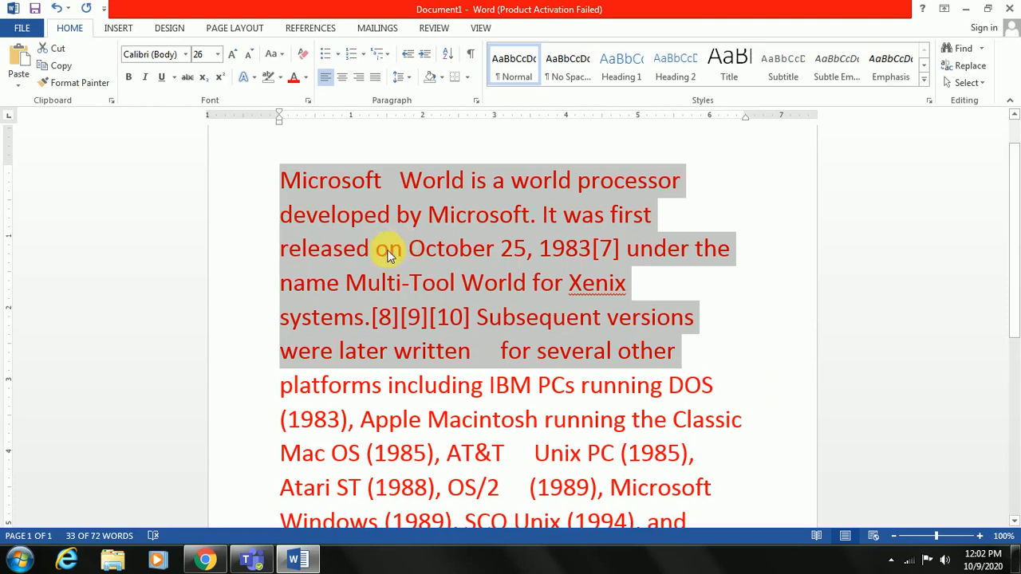
right_click(355, 255)
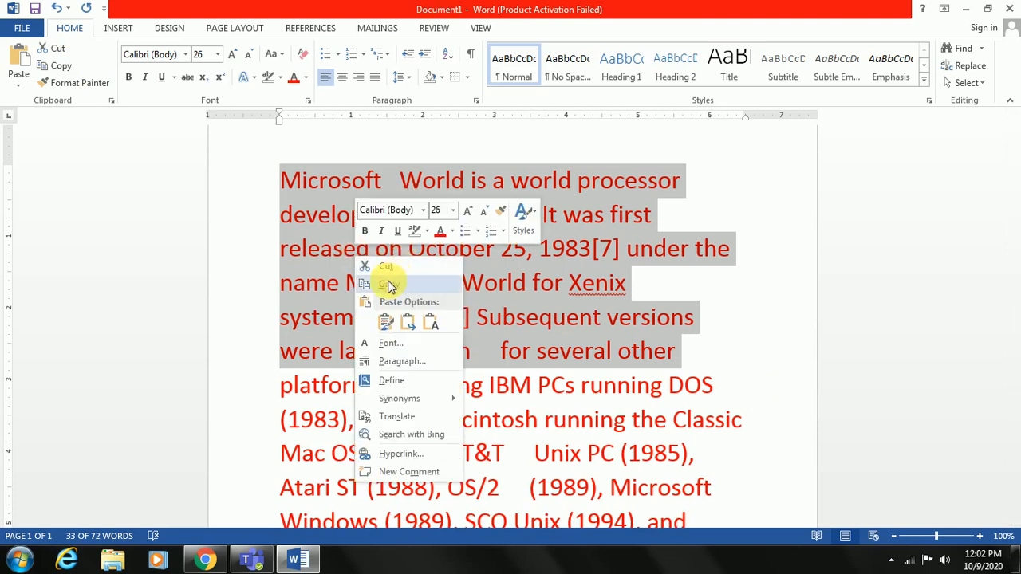
click(386, 321)
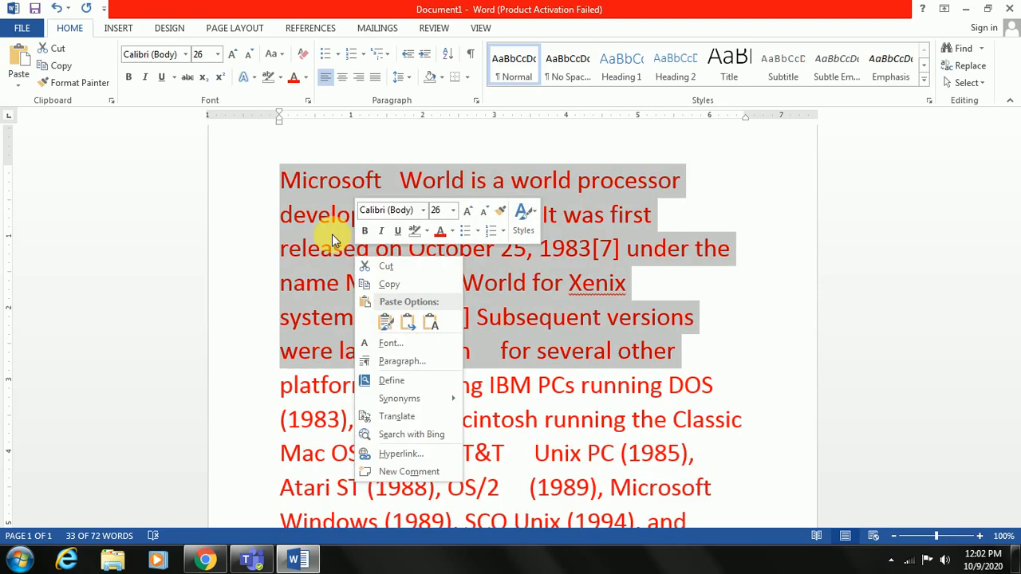
right_click(332, 234)
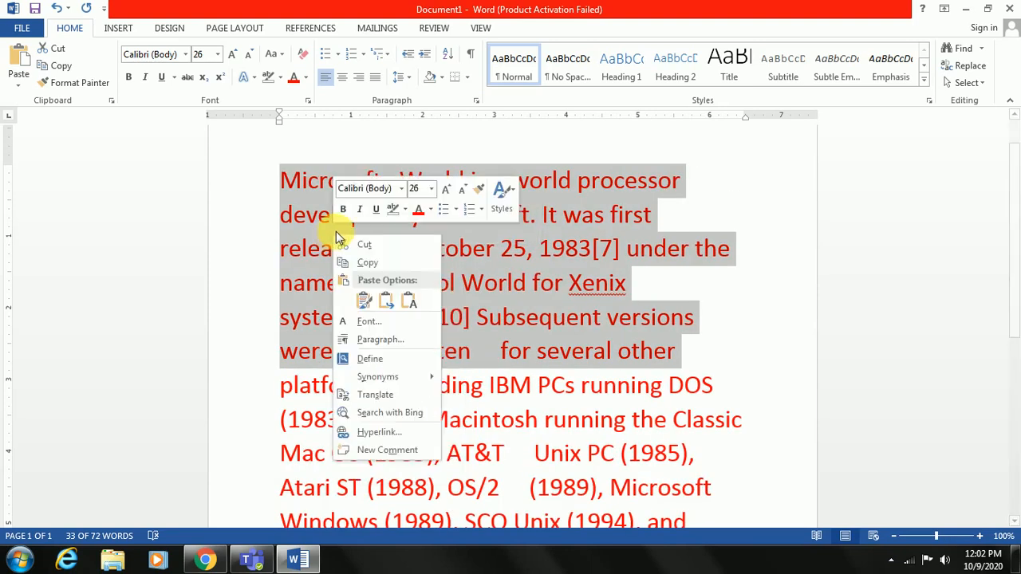
click(365, 264)
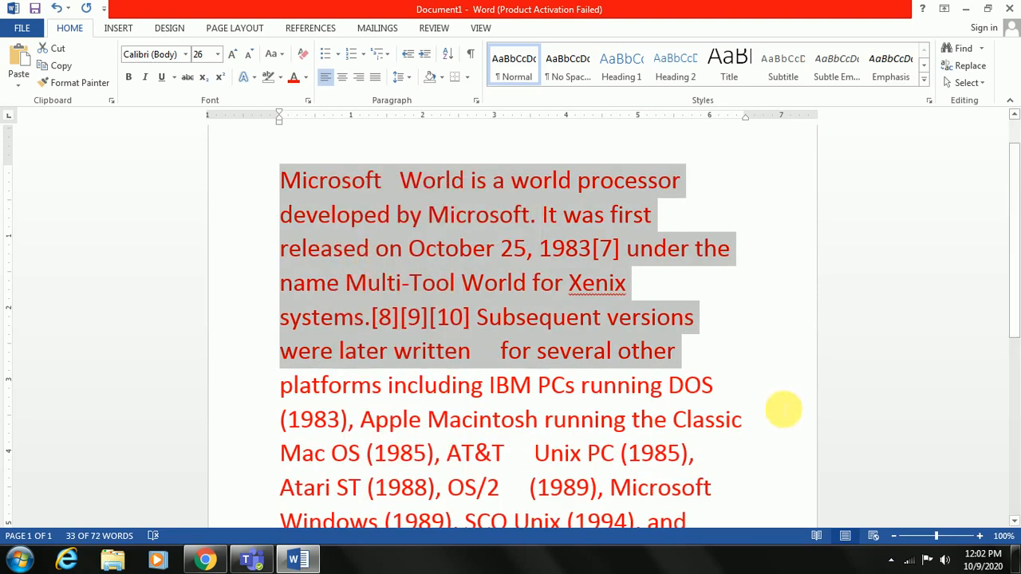
Add a new line below "kjkjljl" at the end of the document and paste the copied lines there as text only
scroll(783, 411, down, 4)
scroll(783, 412, down, 3)
click(365, 327)
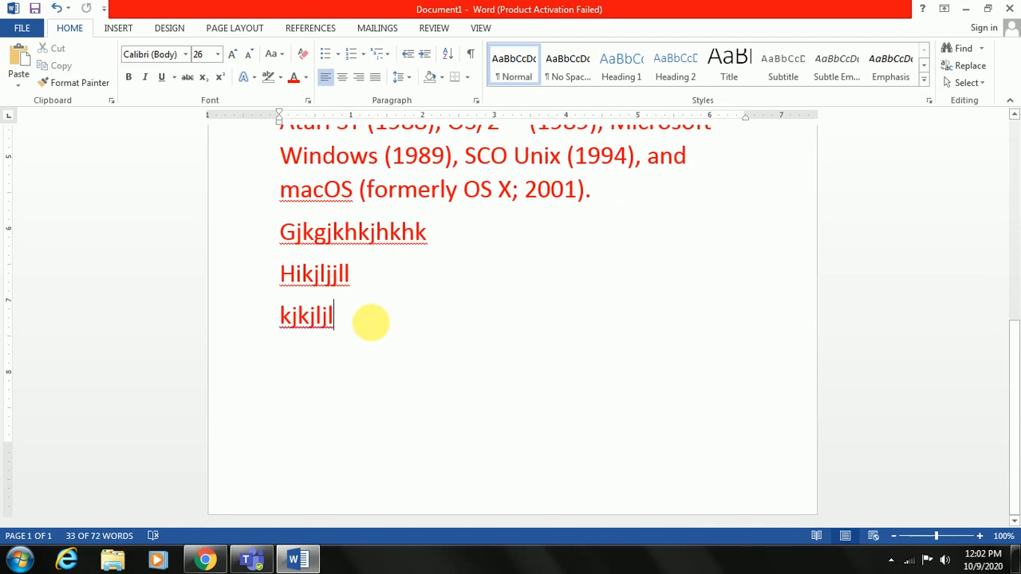
key(Return)
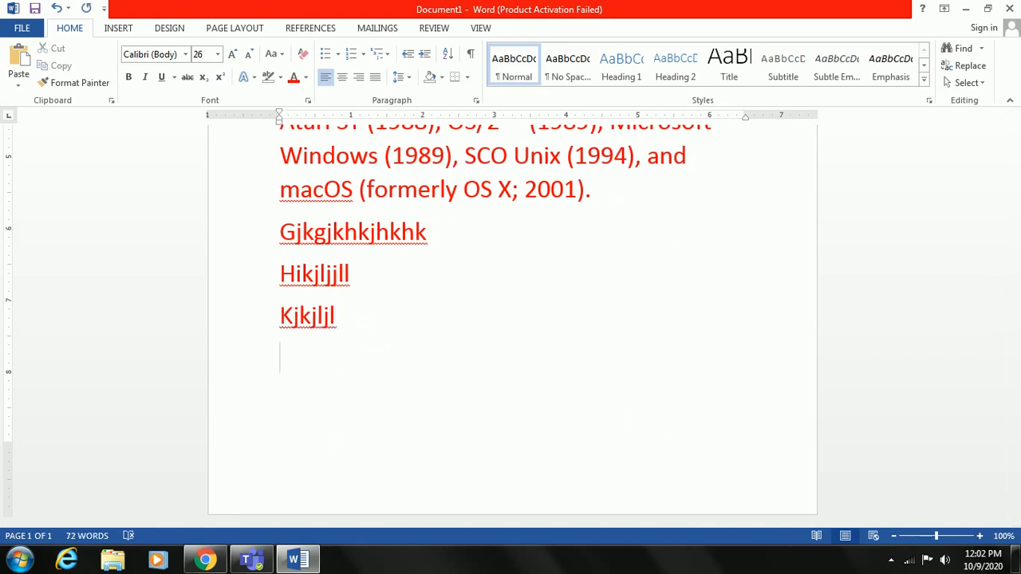
right_click(331, 367)
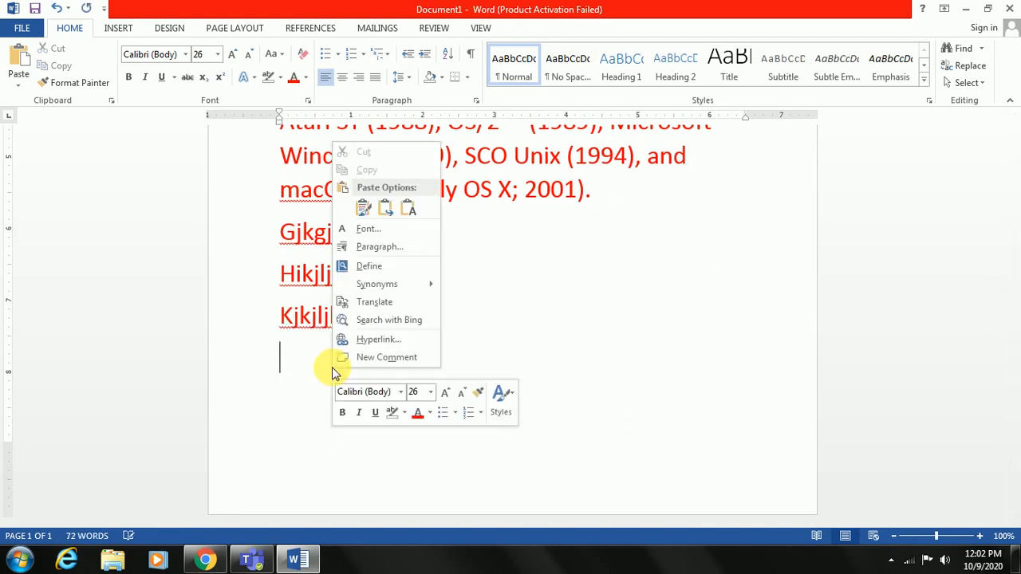
click(360, 208)
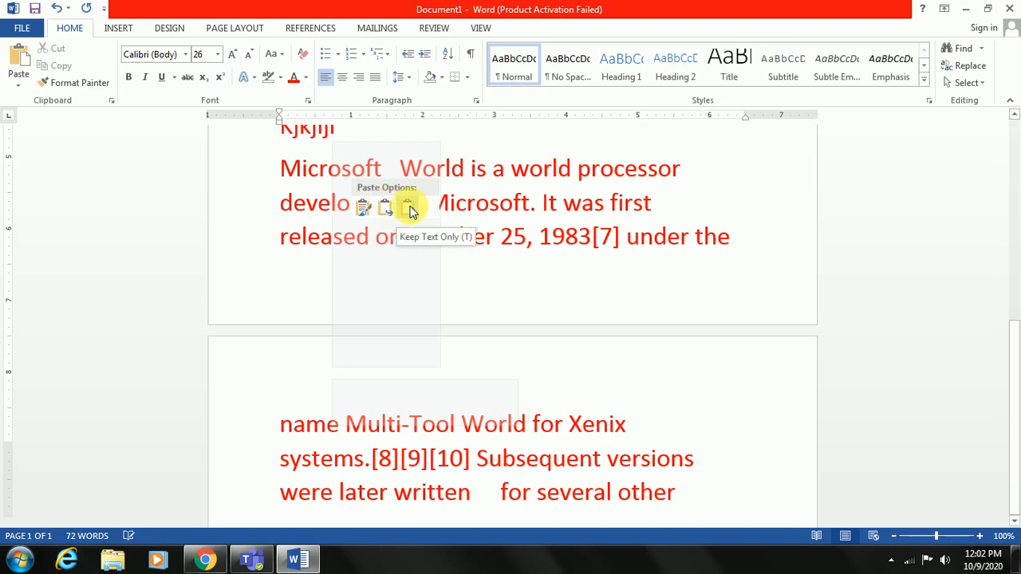
click(409, 209)
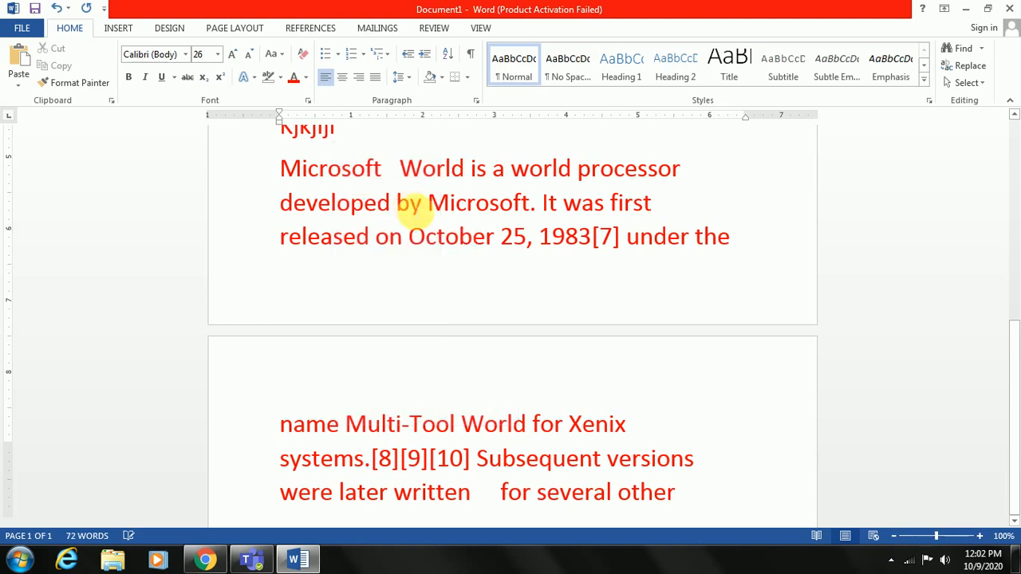
scroll(494, 365, up, 1)
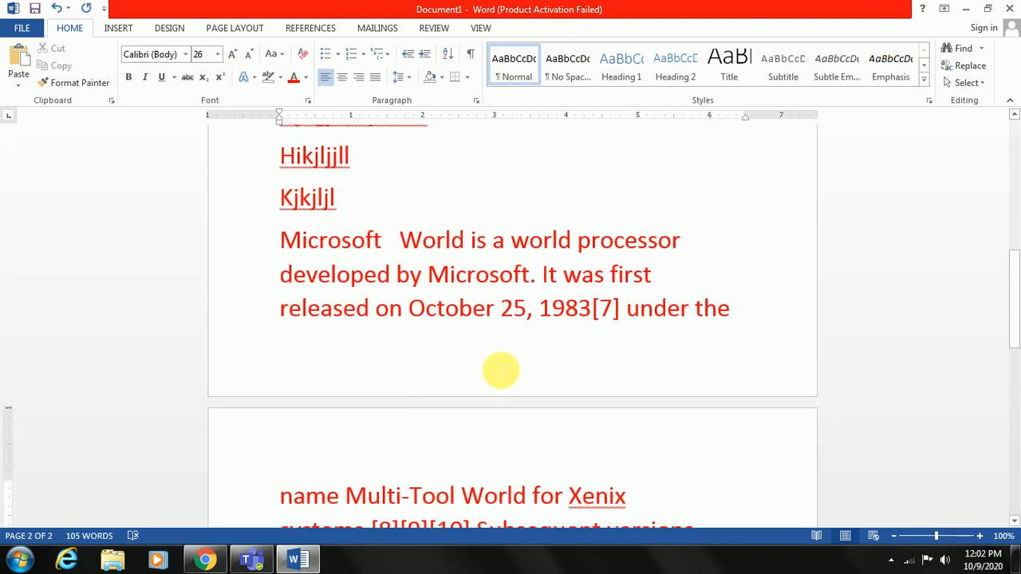